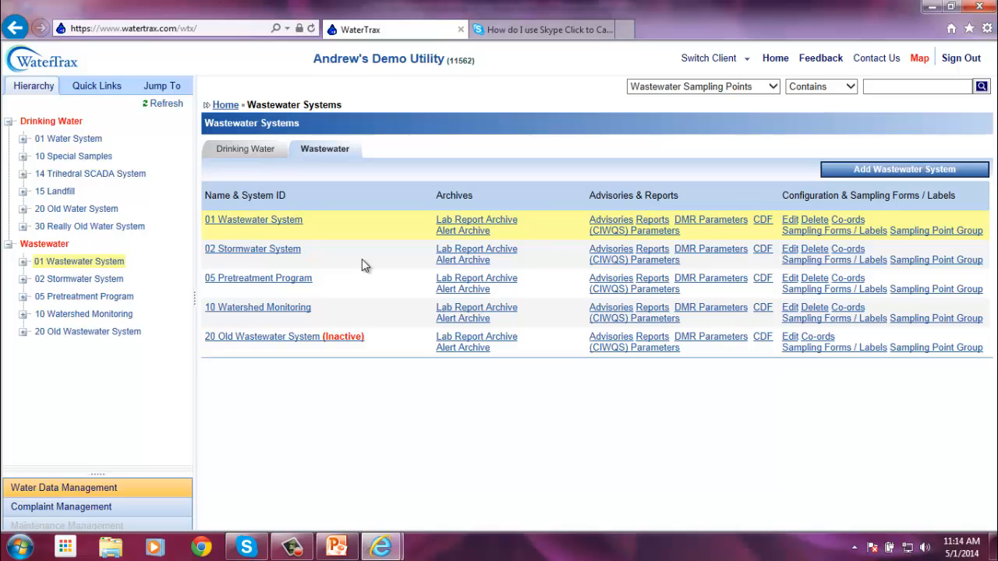
# Open the measurements of sampling point 08 Effluent* at 01 WWTP, under the Wastewater Facility of 01 Wastewater System
pyautogui.click(22, 261)
pyautogui.click(37, 297)
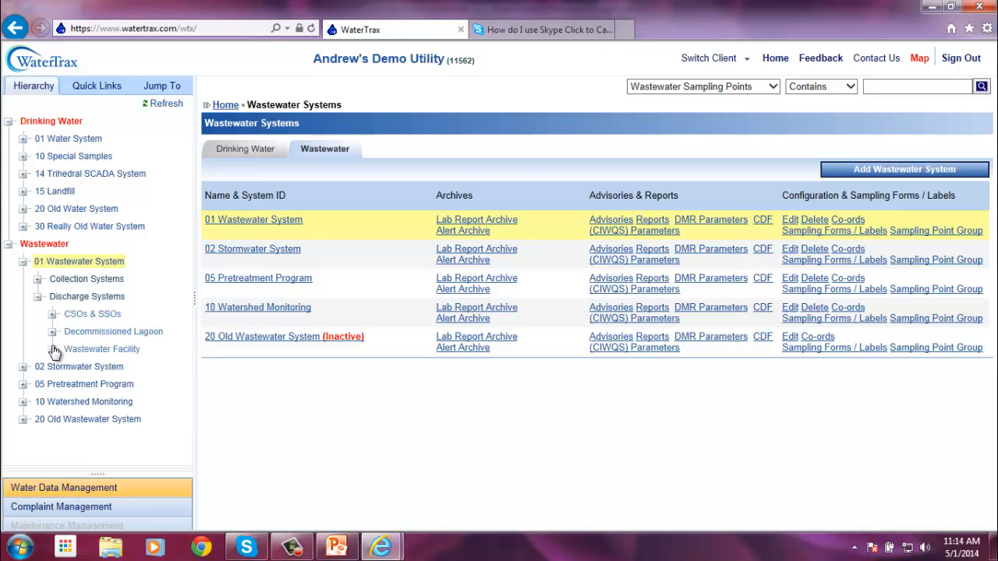
pyautogui.click(52, 349)
pyautogui.click(67, 367)
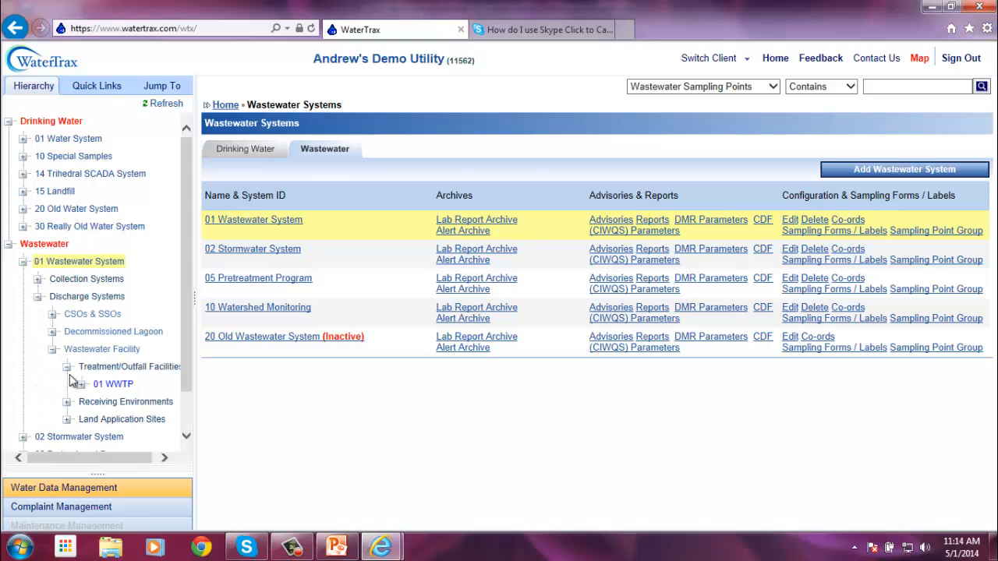
pyautogui.click(81, 385)
pyautogui.click(125, 402)
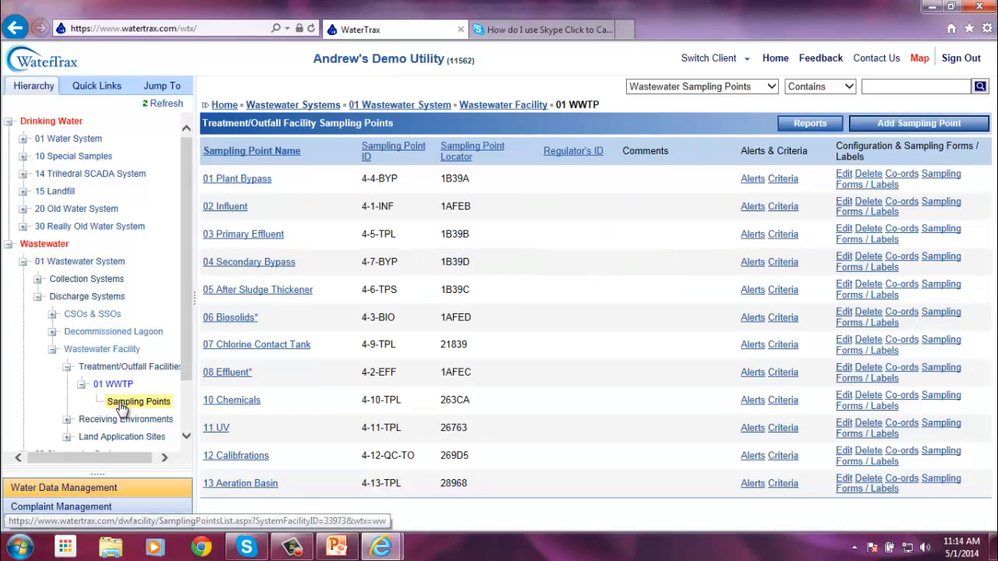
pyautogui.click(238, 374)
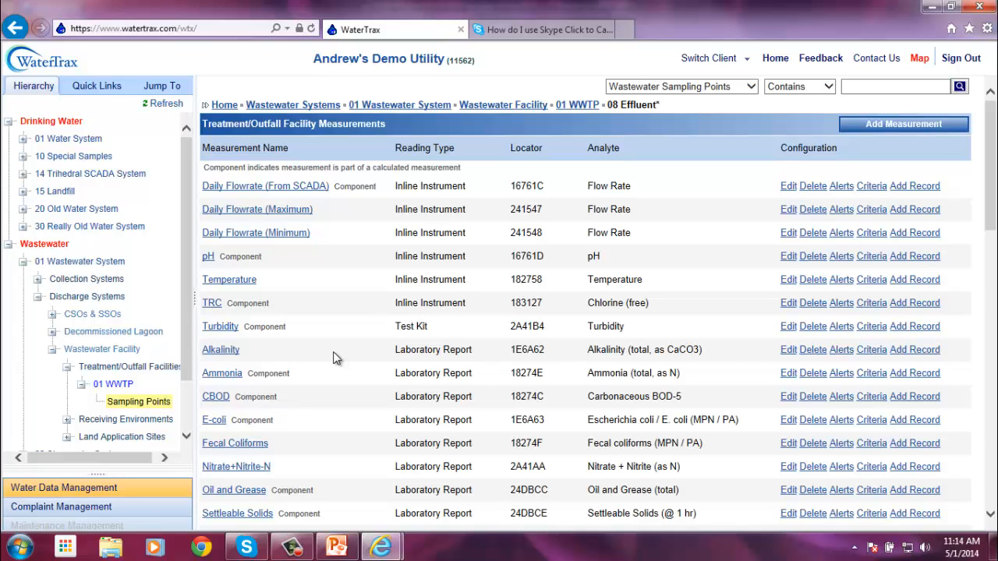
# Add a measurement named DEMO 1 with reading type Calculated and analyte Custom Formula
pyautogui.click(881, 127)
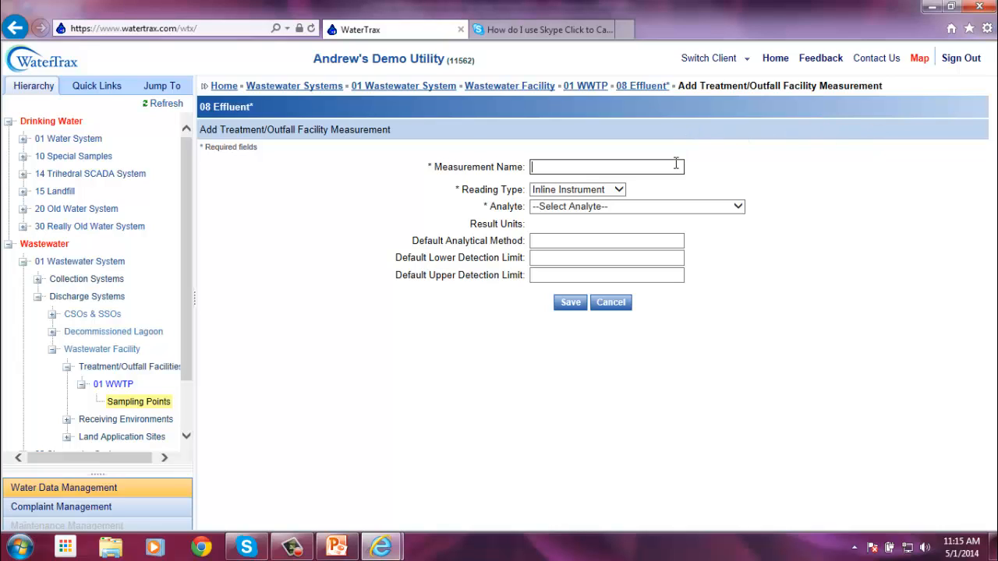
pyautogui.write('DEMO 1')
pyautogui.click(616, 190)
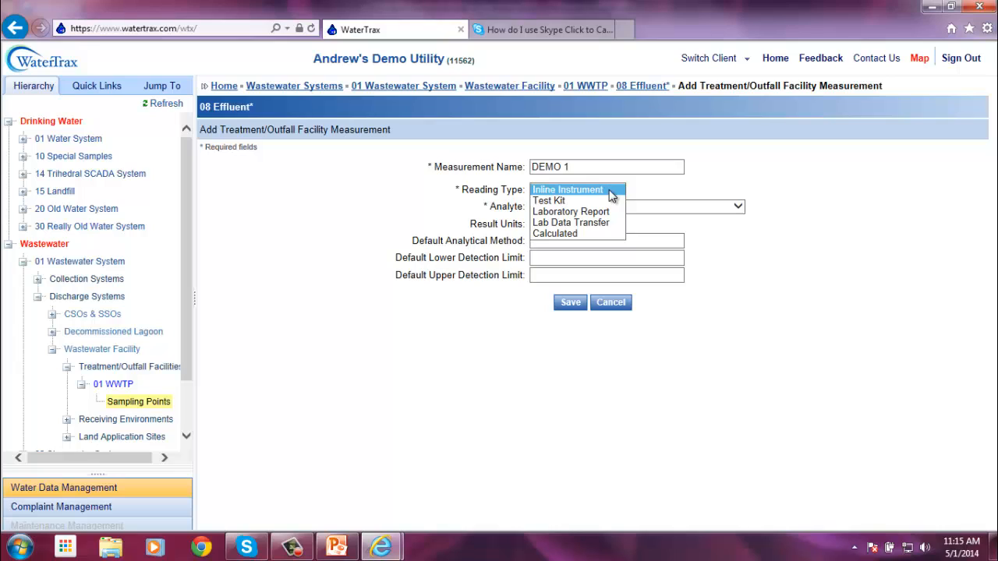
pyautogui.click(591, 233)
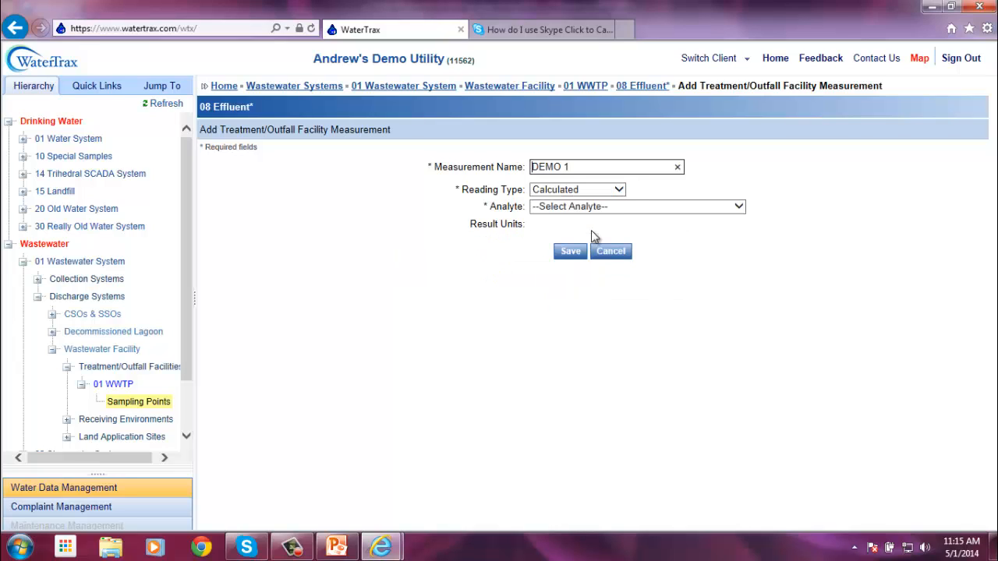
pyautogui.click(595, 208)
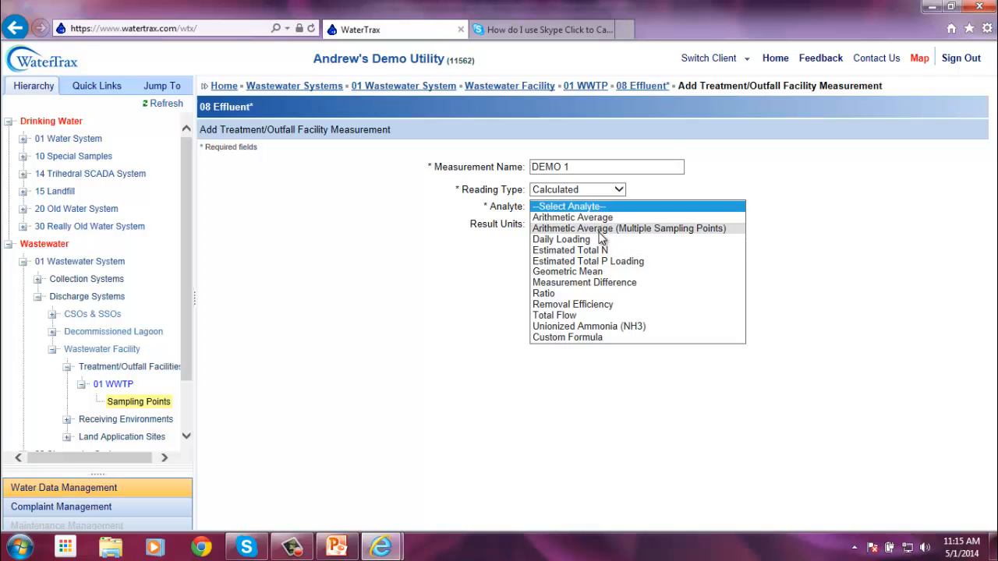
pyautogui.click(599, 337)
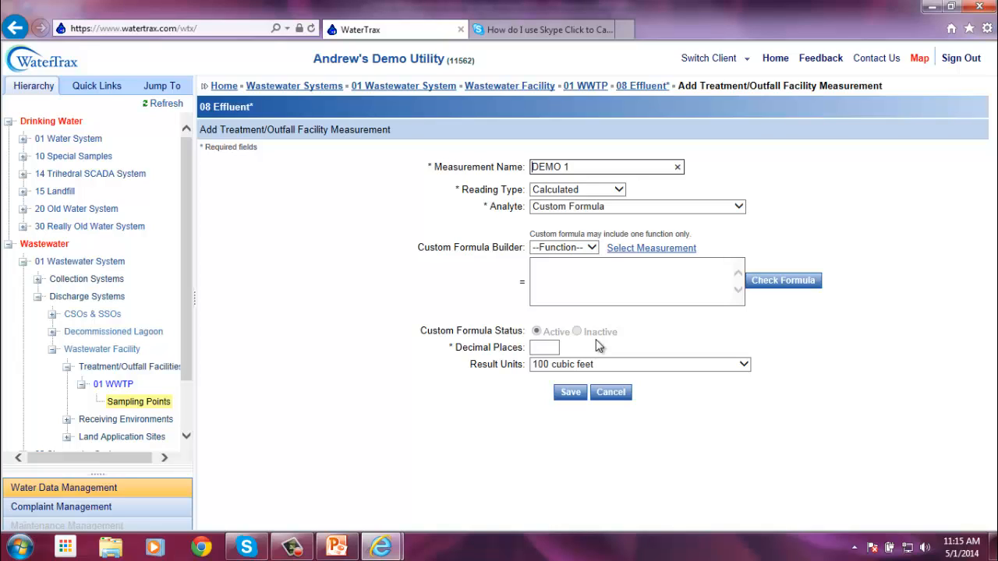
# Start the custom formula with the AVGM function
pyautogui.click(556, 289)
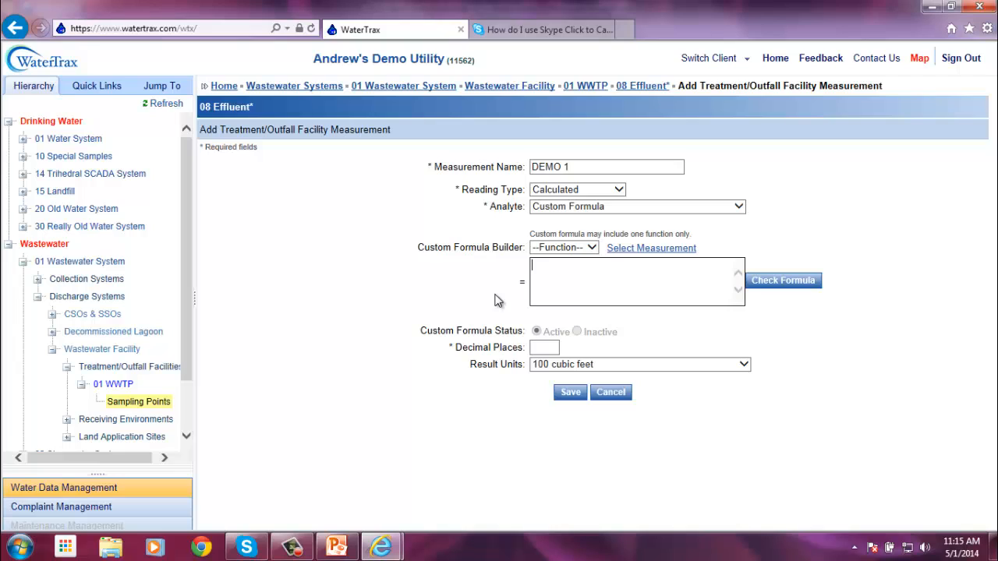
pyautogui.click(548, 252)
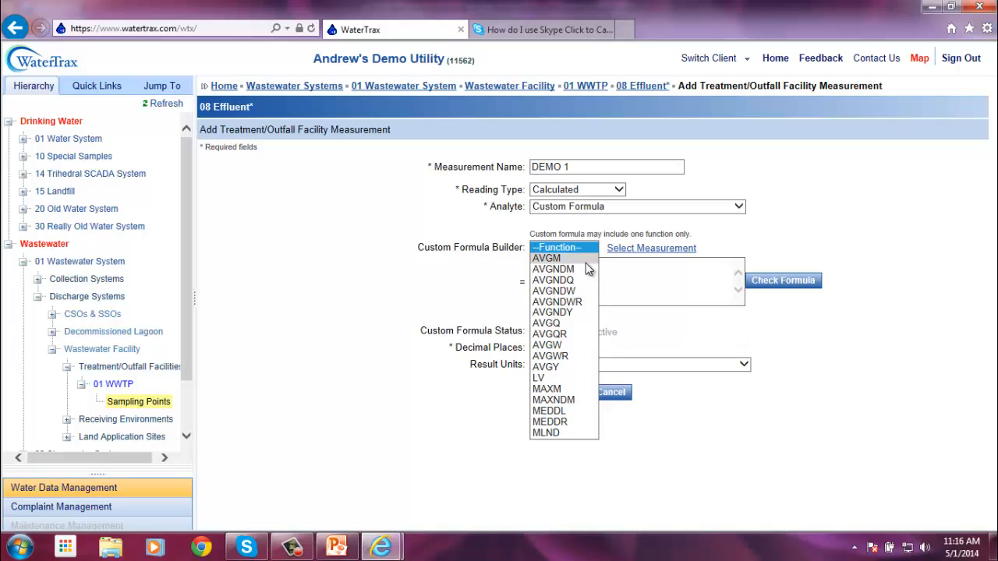
pyautogui.click(585, 261)
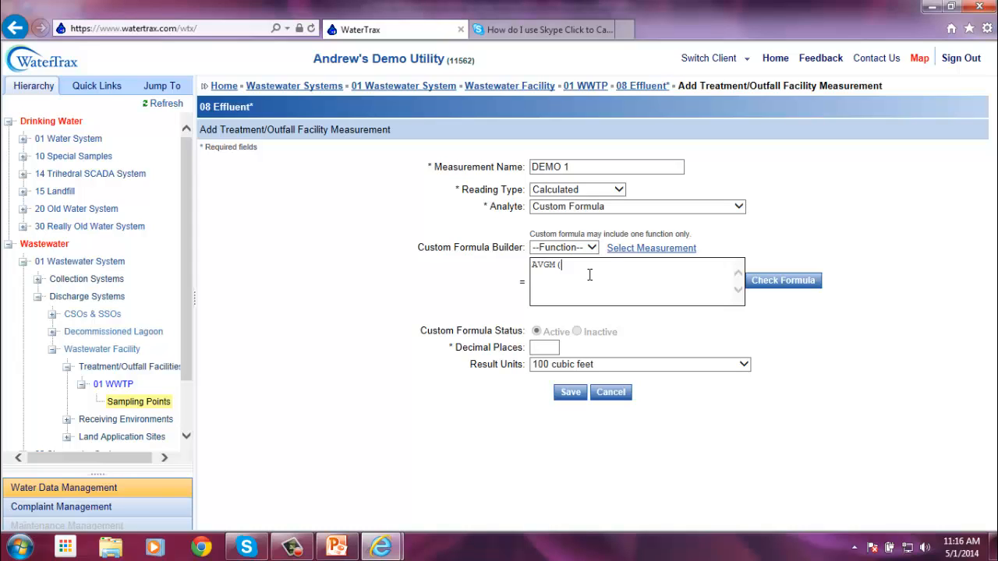
# Choose Wastewater Facility:01 WWTP:08 Effluent* as the sampling point for the formula's measurement and proceed to its measurement list
pyautogui.click(642, 251)
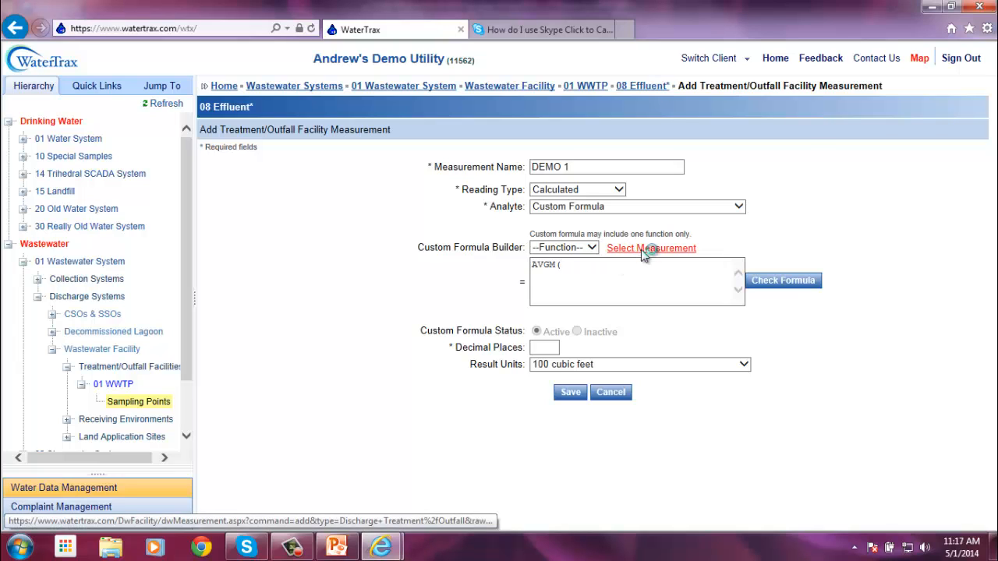
pyautogui.scroll(-10, 631, 229)
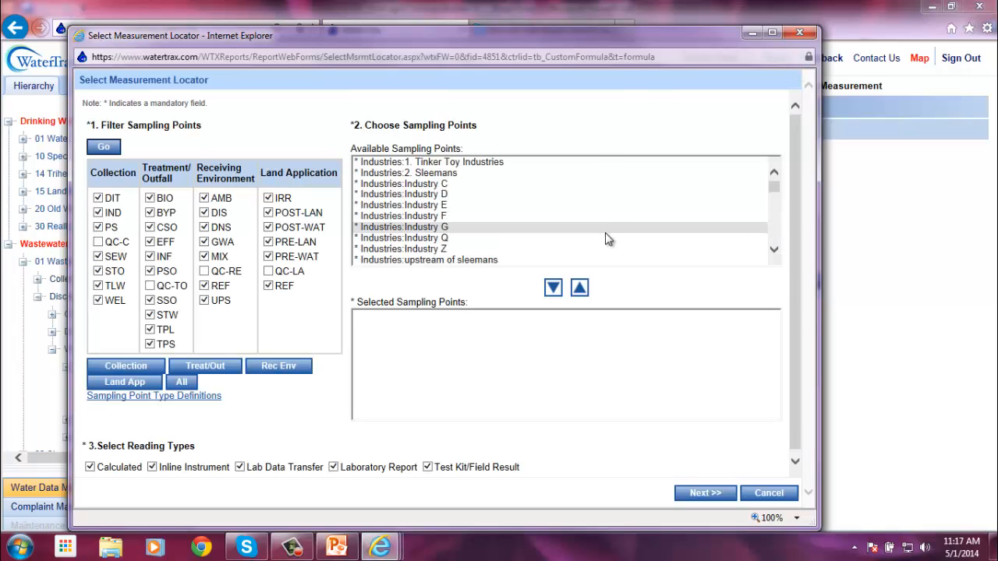
pyautogui.scroll(8, 608, 239)
pyautogui.scroll(-5, 608, 239)
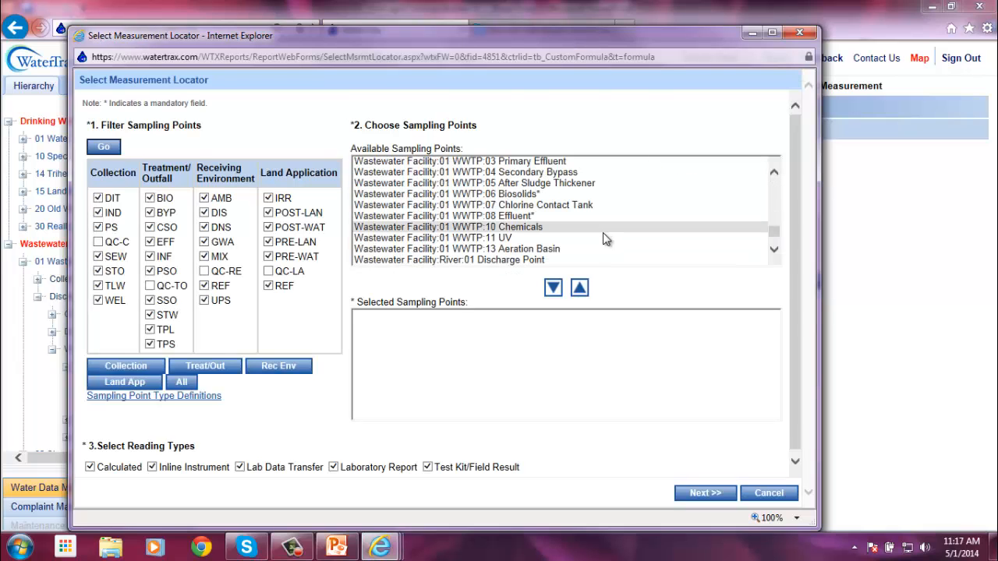
pyautogui.click(593, 216)
pyautogui.click(553, 288)
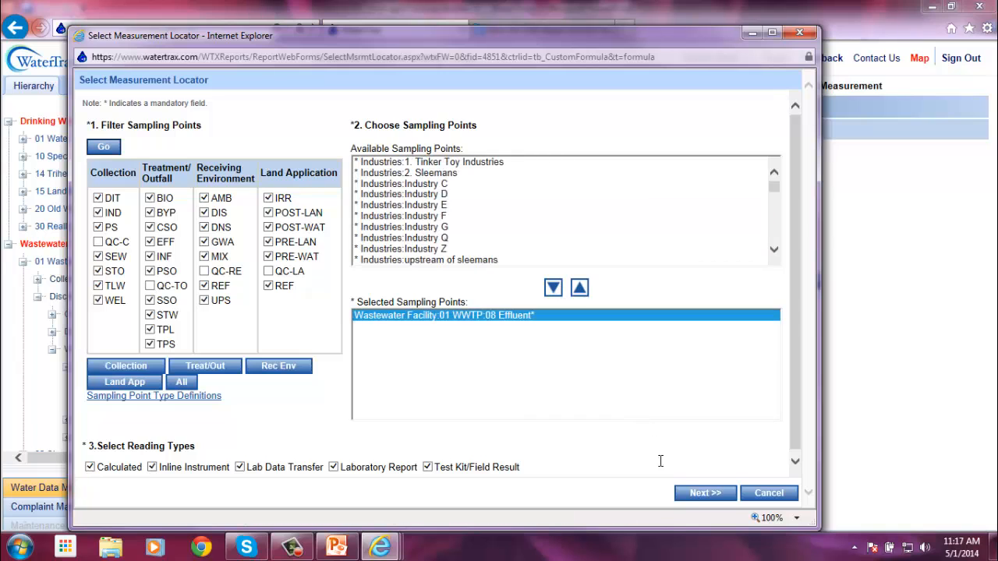
pyautogui.click(691, 496)
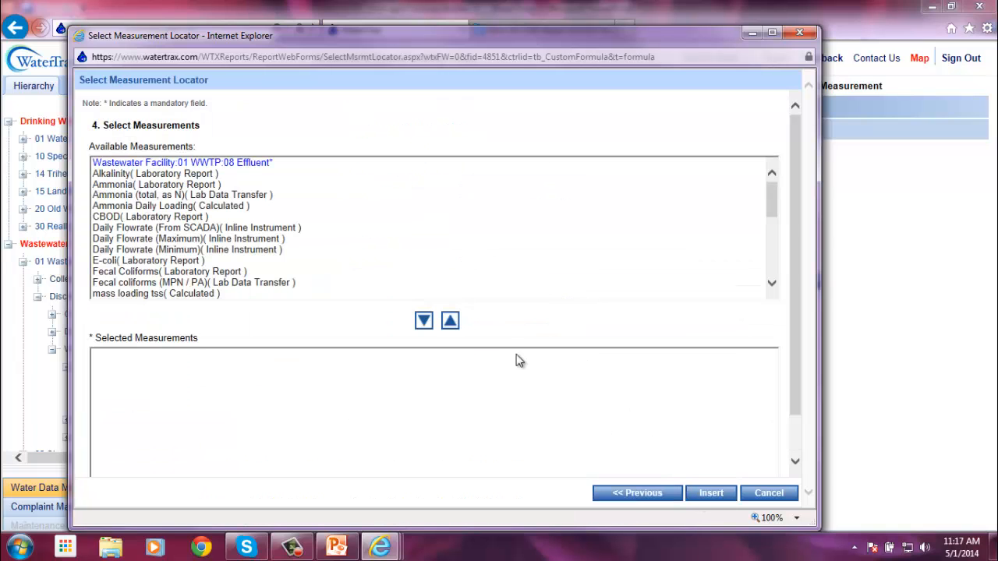
# Insert the TSS (Laboratory Report) measurement into the custom formula
pyautogui.scroll(-8, 442, 273)
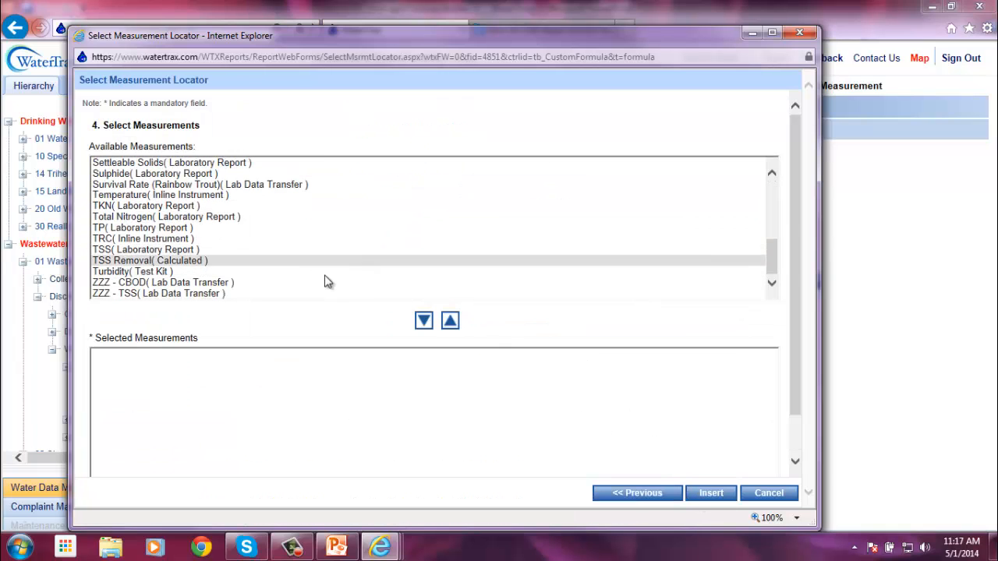
pyautogui.click(328, 250)
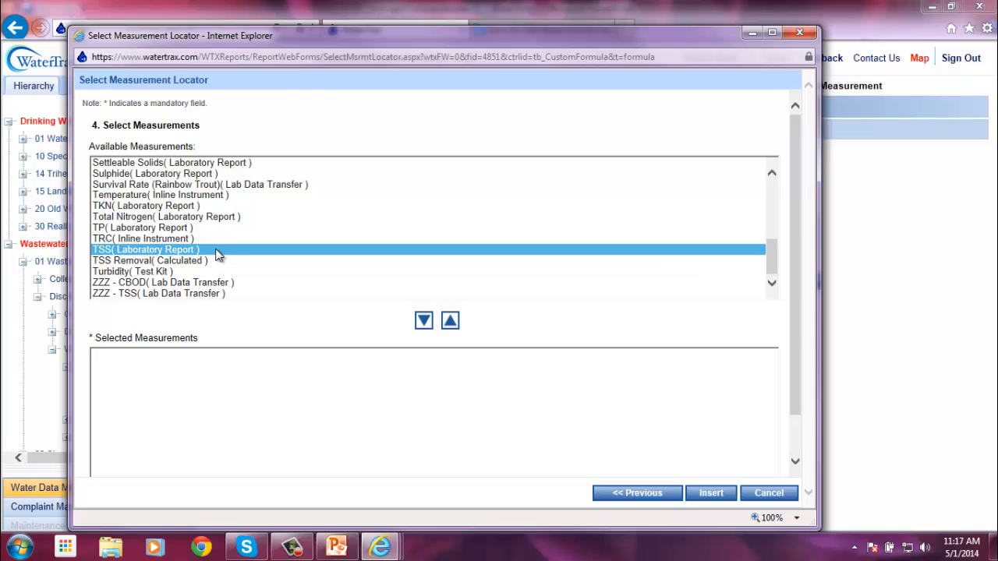
pyautogui.click(423, 321)
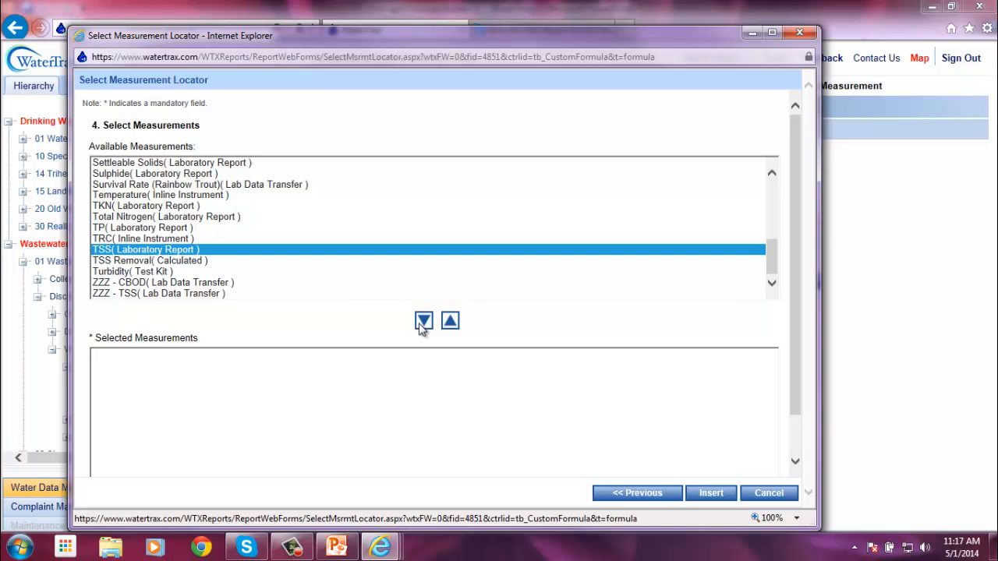
pyautogui.click(709, 493)
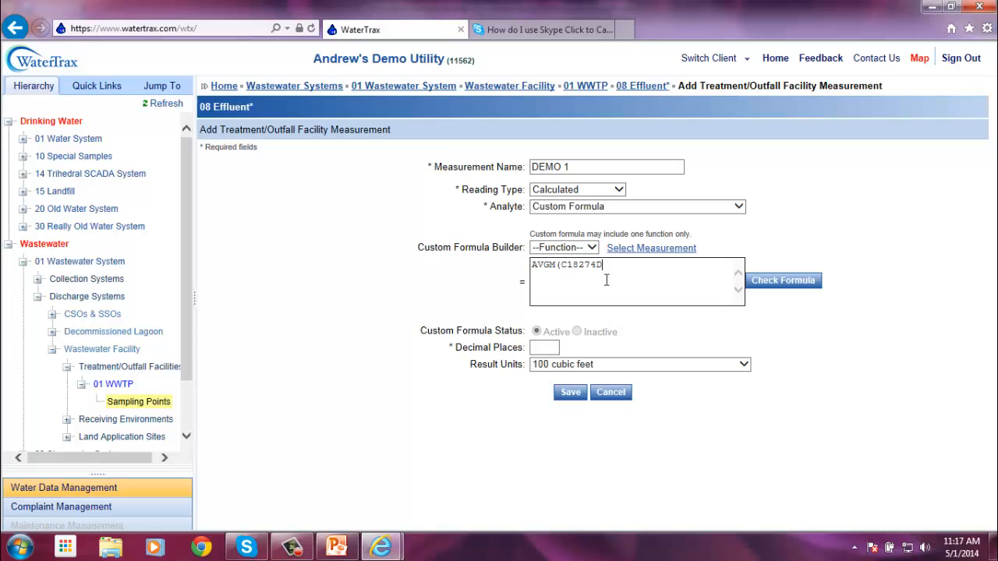
# Review the measurement locator in the formula and complete the expression with a closing parenthesis
pyautogui.moveTo(606, 278); pyautogui.dragTo(572, 279)
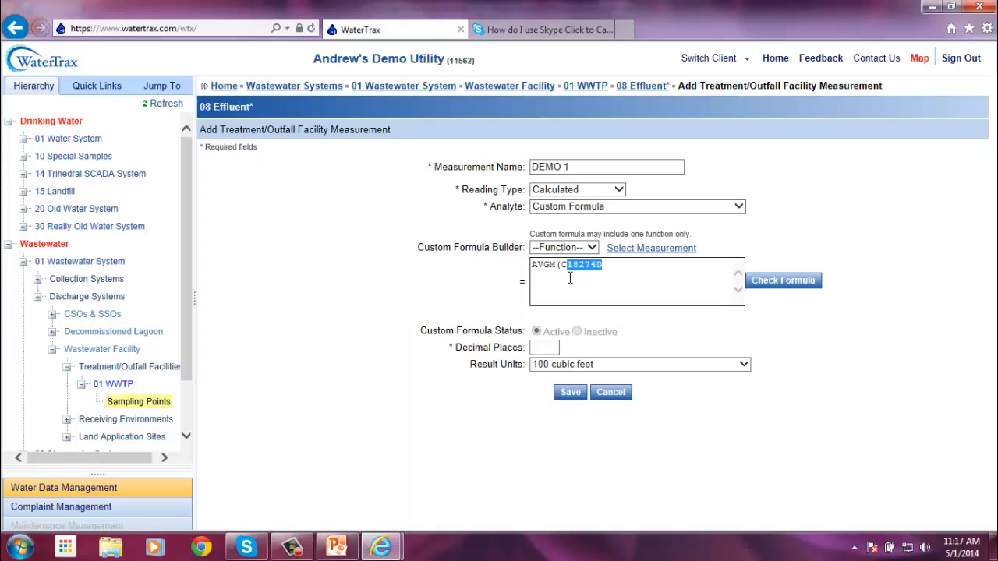
pyautogui.click(632, 282)
pyautogui.moveTo(561, 265); pyautogui.dragTo(568, 272)
pyautogui.click(613, 286)
pyautogui.moveTo(560, 265); pyautogui.dragTo(566, 266)
pyautogui.click(616, 312)
pyautogui.write(')')
pyautogui.moveTo(600, 266); pyautogui.dragTo(563, 264)
pyautogui.click(633, 282)
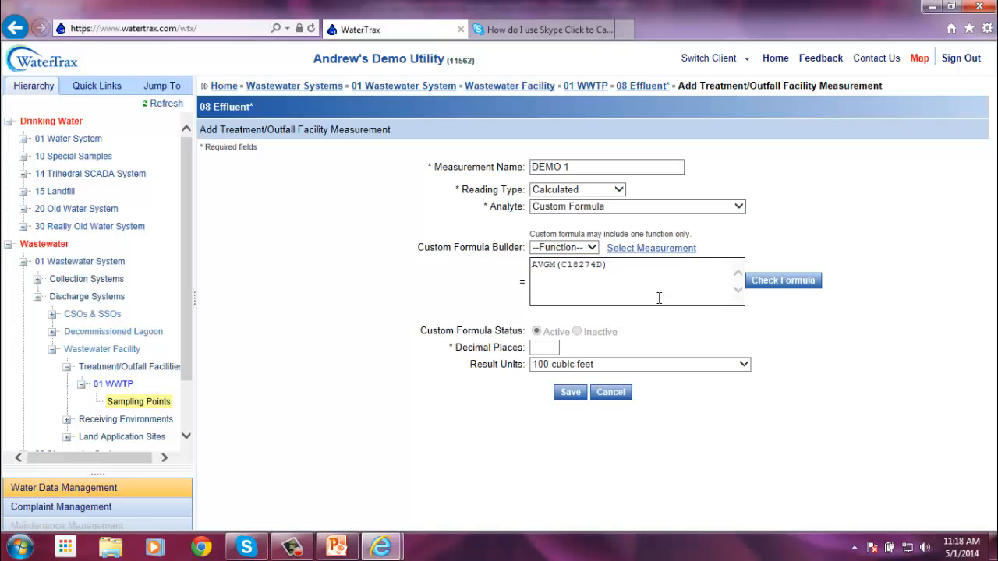
# Check the custom formula and examine the function, measurement name and unit in its translated expression
pyautogui.click(783, 286)
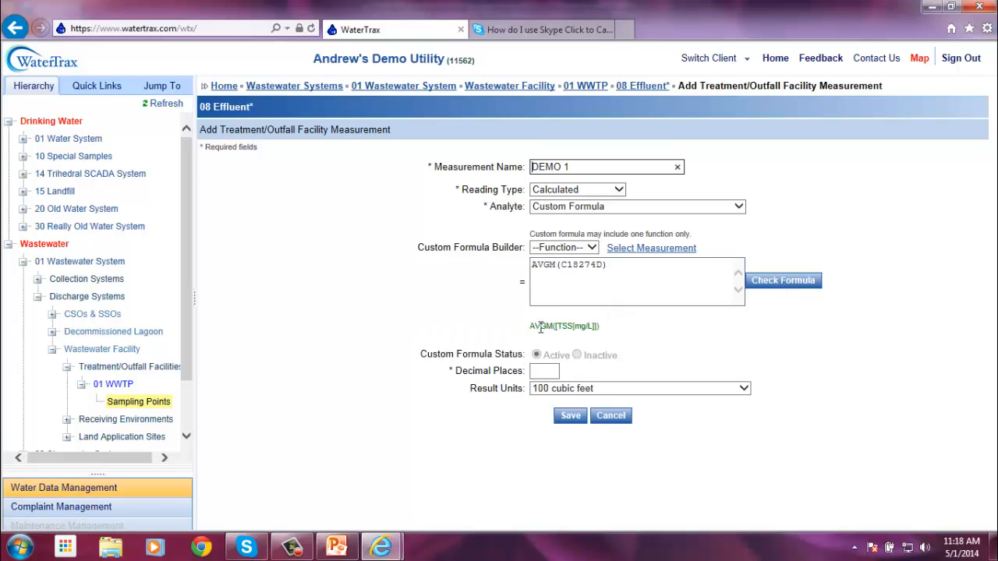
pyautogui.moveTo(534, 326); pyautogui.dragTo(605, 334)
pyautogui.click(608, 343)
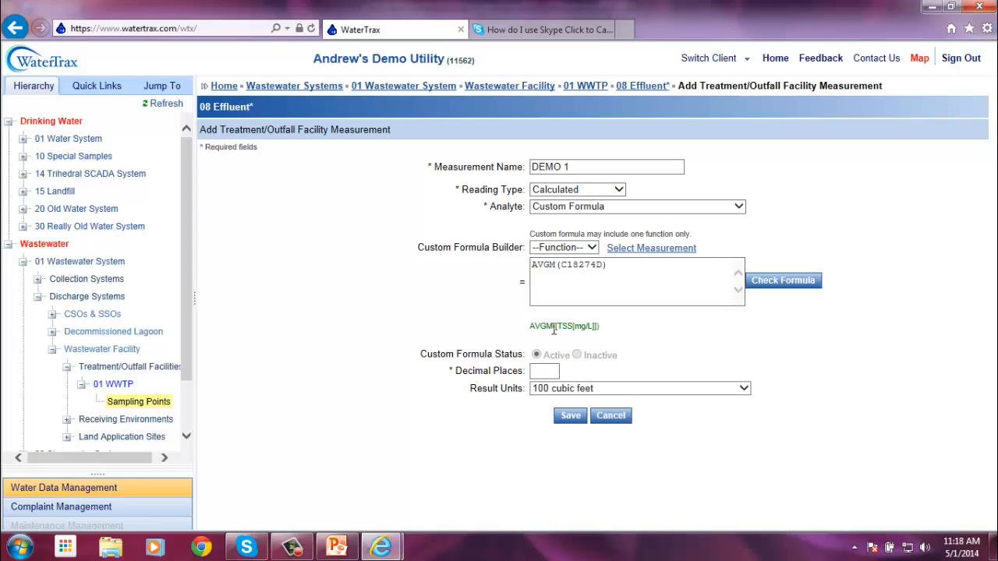
pyautogui.moveTo(555, 327); pyautogui.dragTo(599, 329)
pyautogui.click(567, 338)
pyautogui.click(567, 332)
pyautogui.moveTo(574, 326); pyautogui.dragTo(593, 329)
pyautogui.click(581, 337)
# Set the calculated measurement to 2 decimal places with milligrams per liter as result units
pyautogui.click(553, 371)
pyautogui.write('2')
pyautogui.click(628, 388)
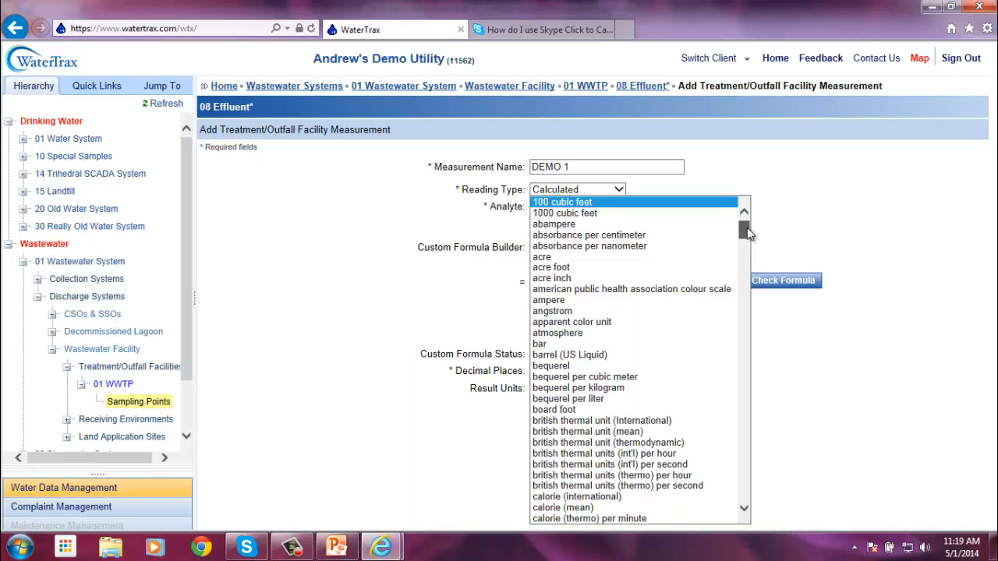
pyautogui.moveTo(746, 233); pyautogui.dragTo(746, 282)
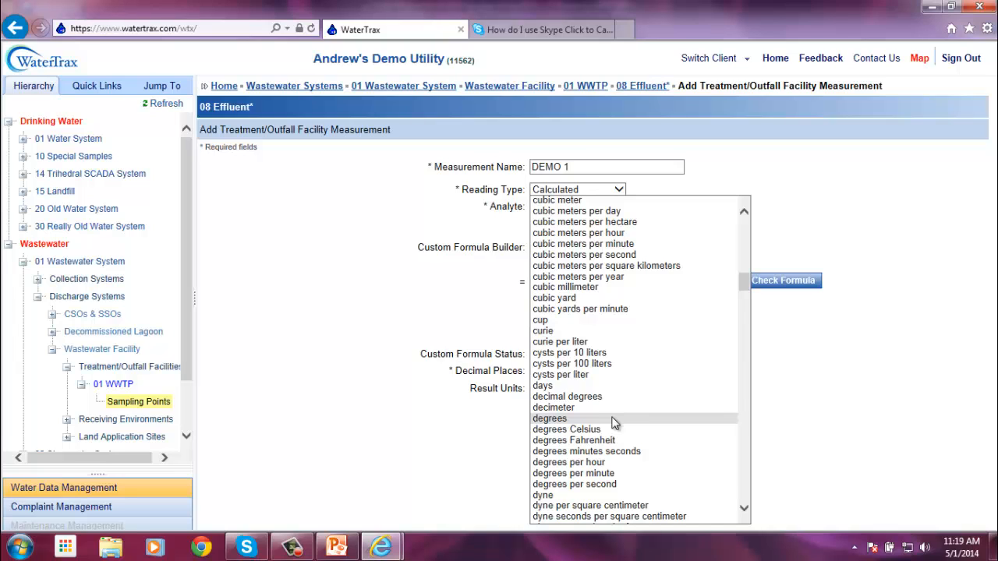
pyautogui.write('mill')
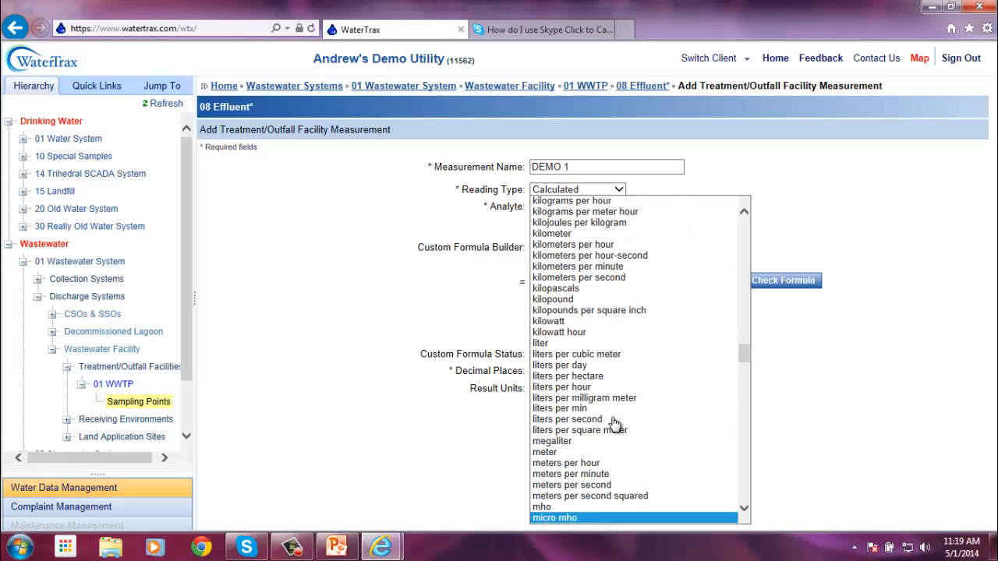
pyautogui.scroll(-8, 613, 423)
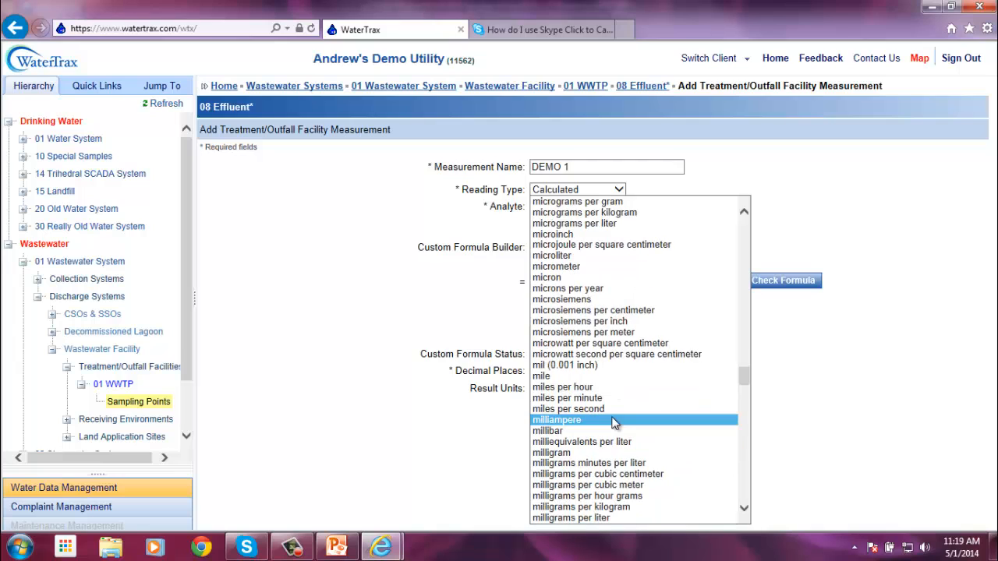
pyautogui.scroll(-1, 614, 423)
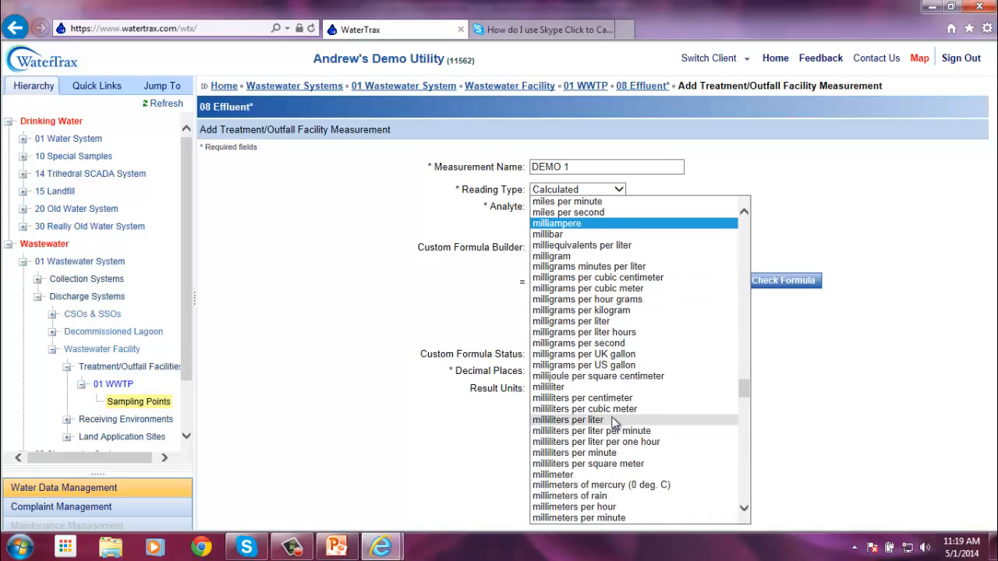
pyautogui.click(581, 321)
pyautogui.click(683, 442)
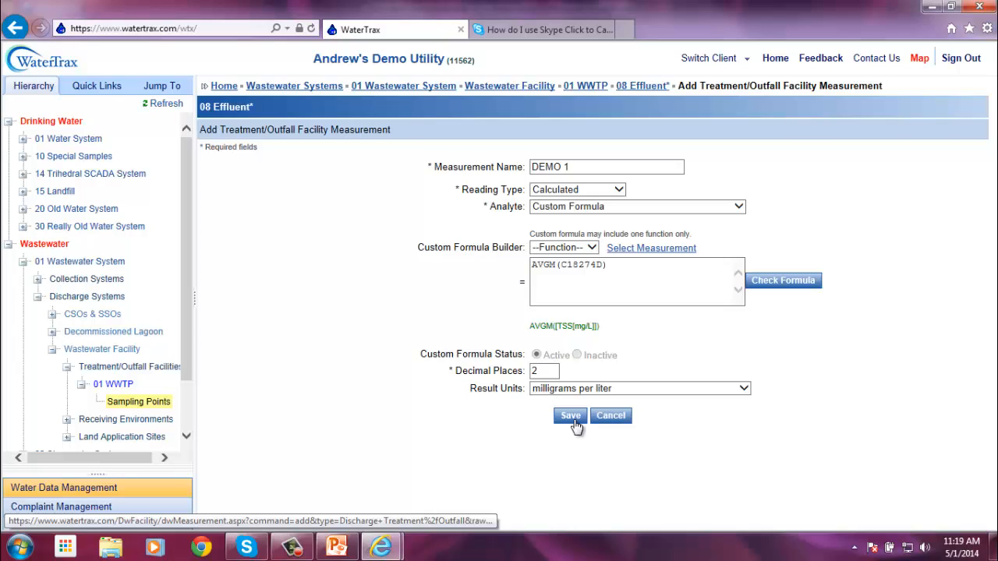
# Recheck the locator in the formula and save the DEMO 1 measurement
pyautogui.doubleClick(586, 265)
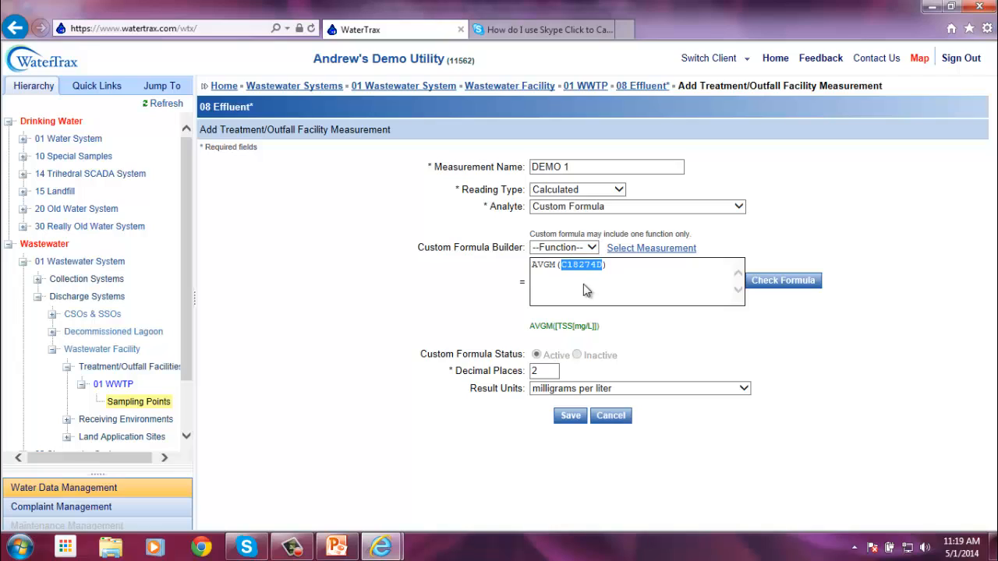
pyautogui.click(513, 466)
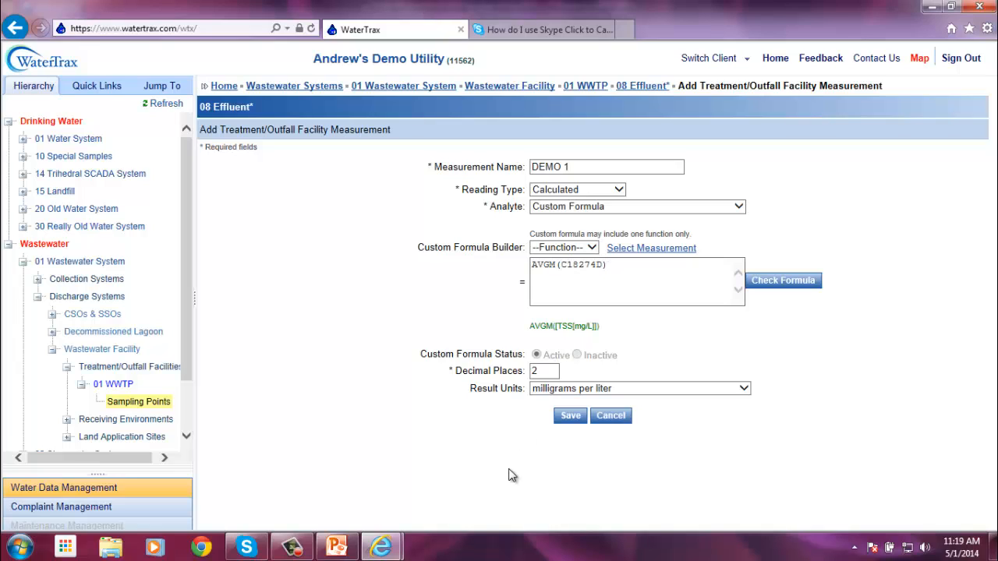
pyautogui.click(568, 419)
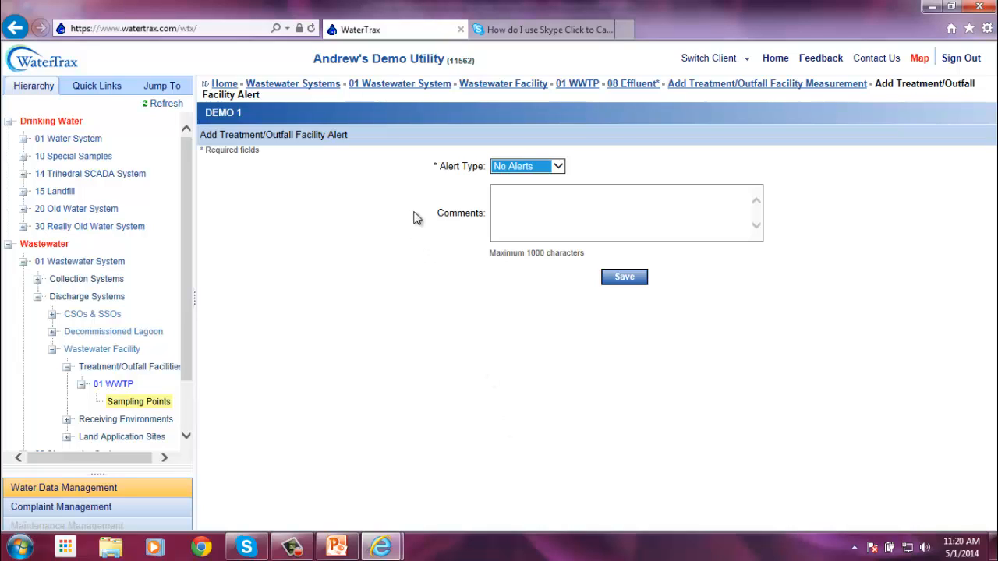
pyautogui.click(613, 148)
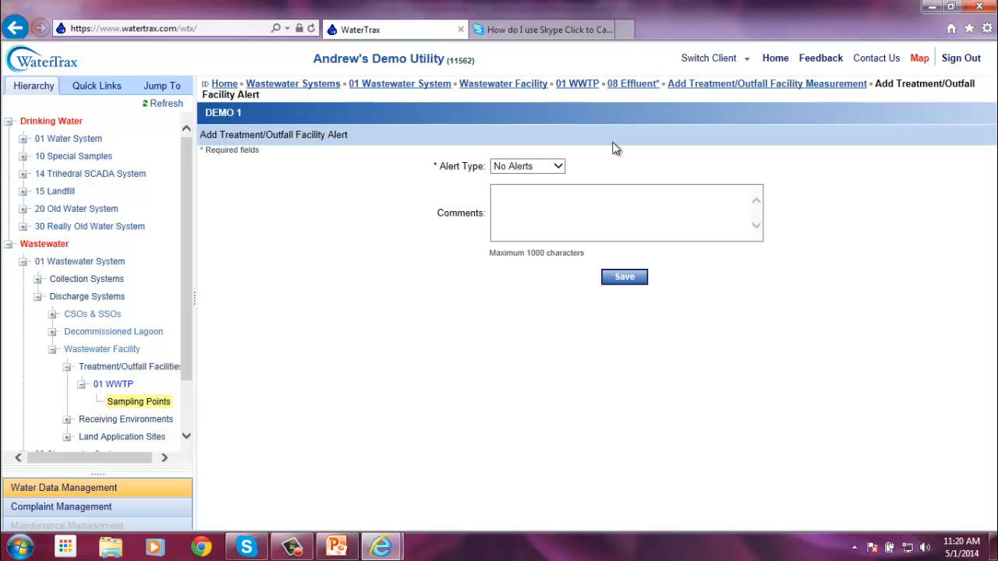
# Return to the 08 Effluent* sampling point and open the records of its calculated DEMO 1 measurement
pyautogui.click(649, 92)
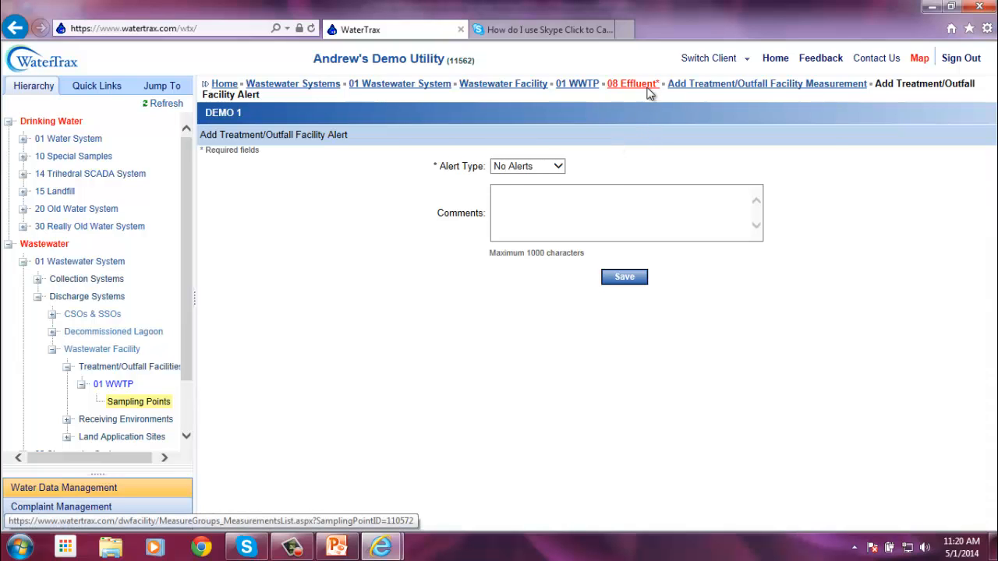
pyautogui.scroll(-3, 476, 330)
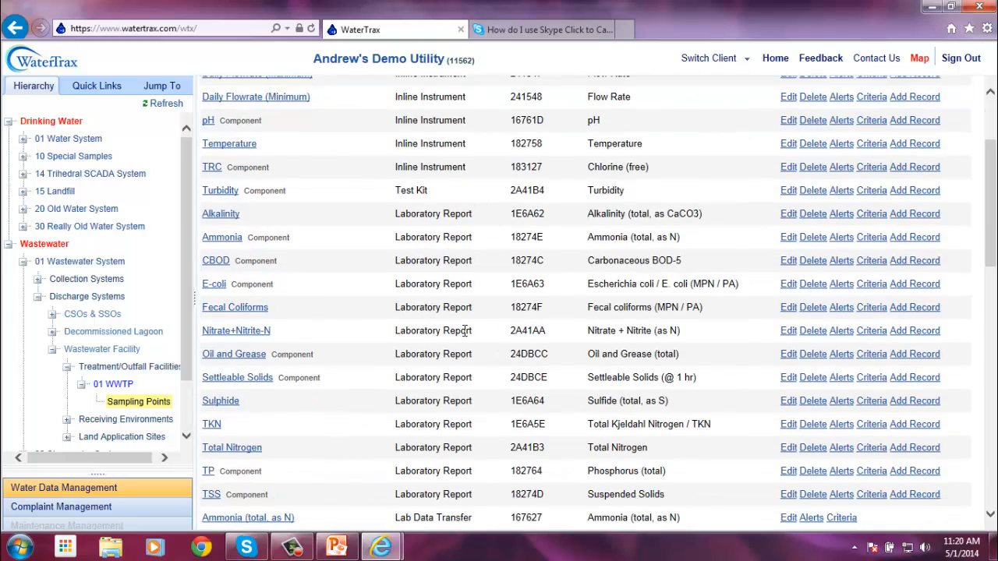
pyautogui.scroll(-9, 466, 331)
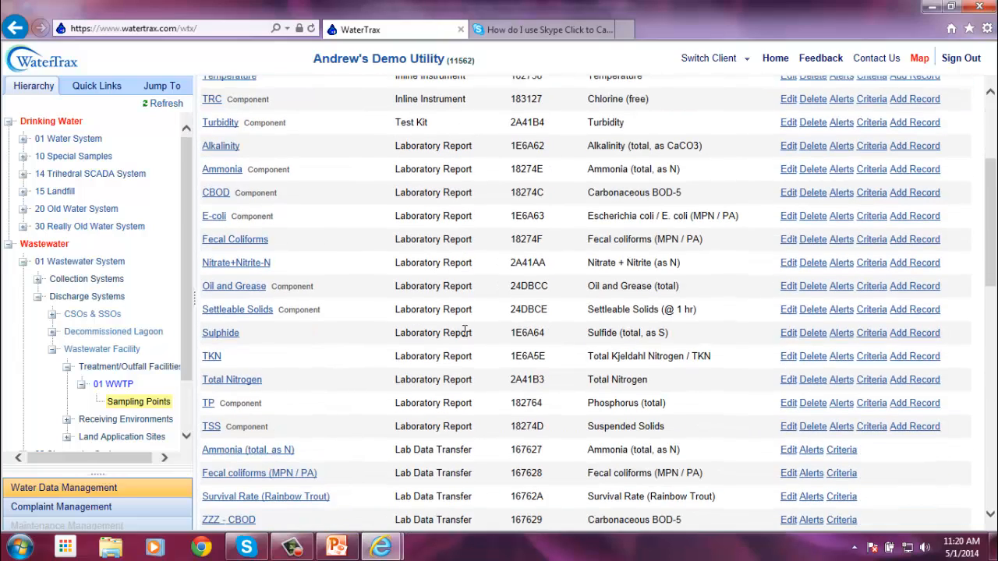
pyautogui.scroll(-4, 463, 331)
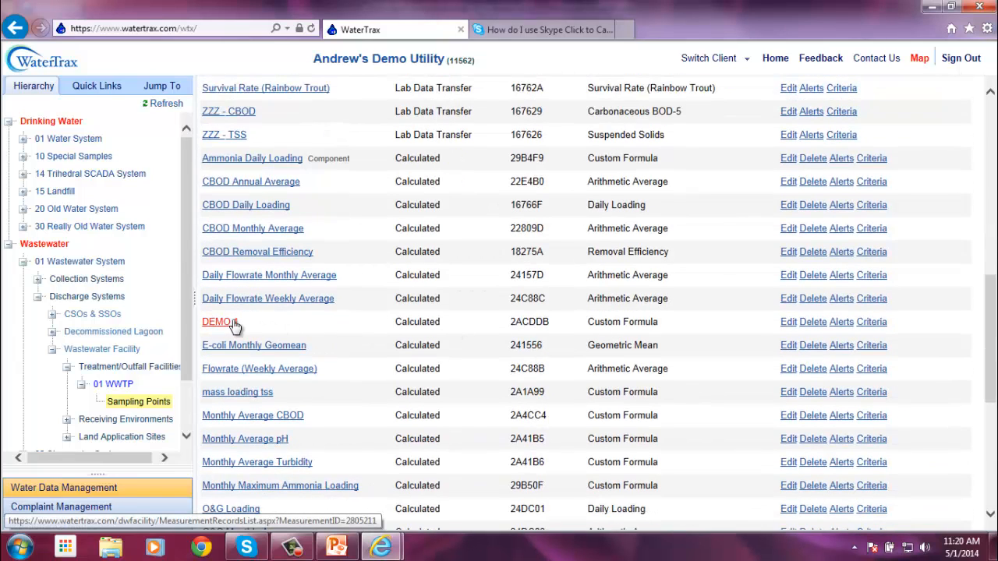
pyautogui.moveTo(221, 326); pyautogui.dragTo(261, 333)
pyautogui.click(221, 323)
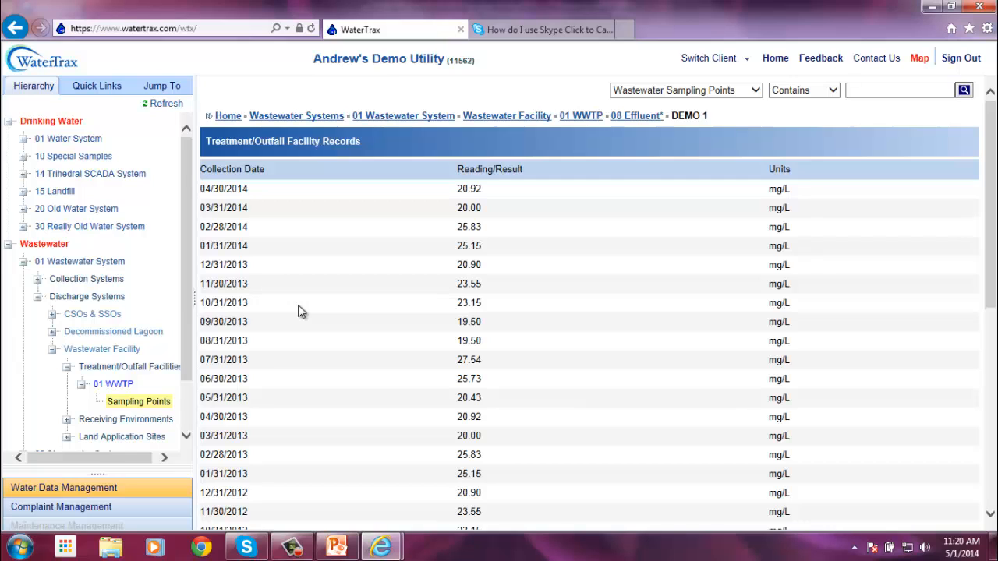
# Examine the DEMO 1 records from the most recent collection date back to the oldest one
pyautogui.scroll(-6, 300, 310)
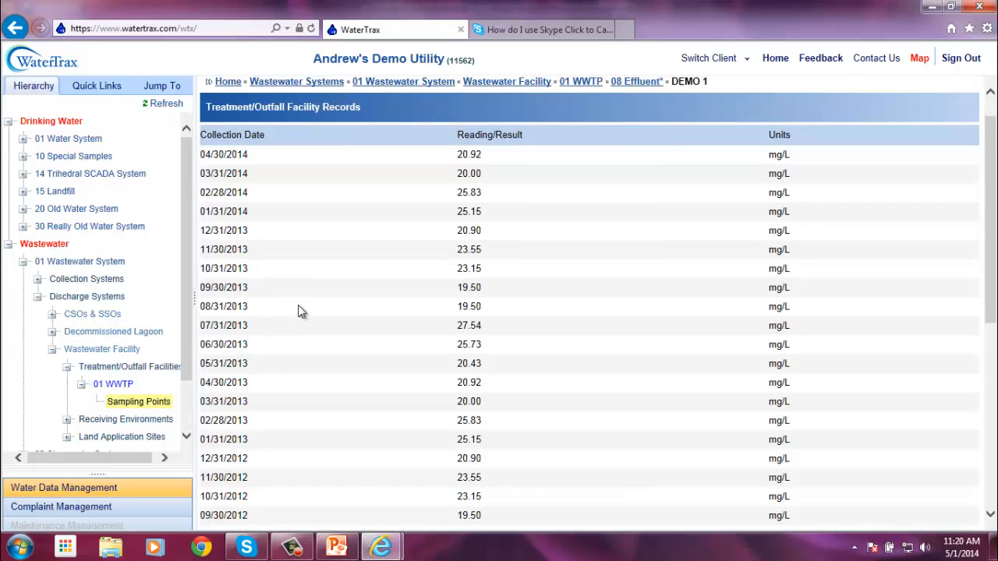
pyautogui.scroll(6, 300, 310)
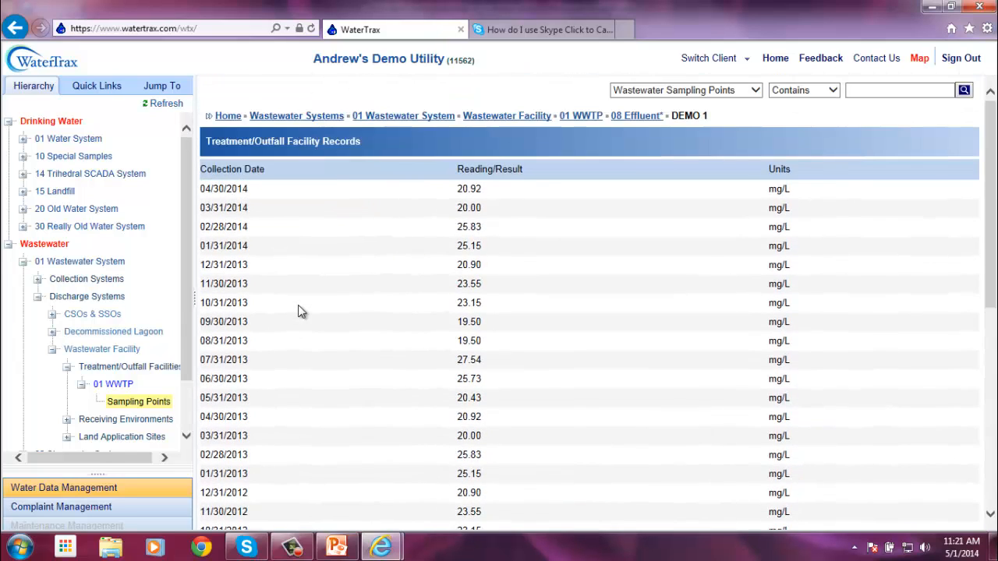
pyautogui.scroll(-5, 300, 310)
pyautogui.scroll(-1, 301, 310)
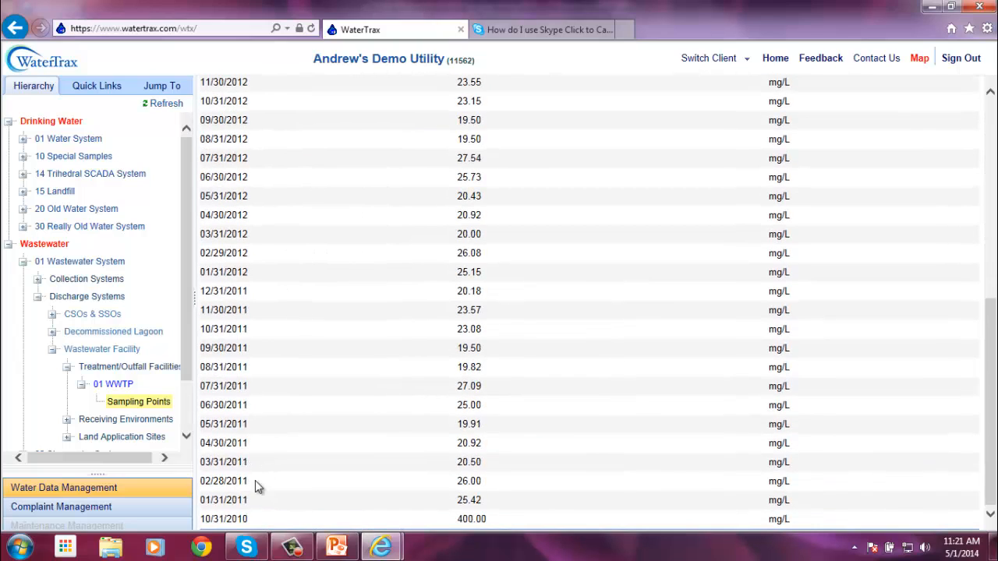
pyautogui.moveTo(260, 520); pyautogui.dragTo(201, 521)
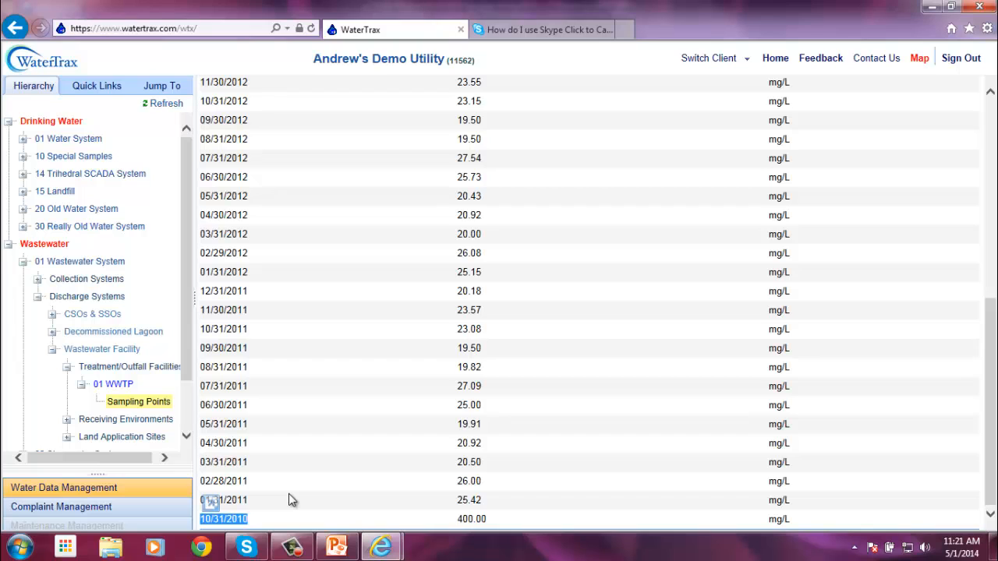
pyautogui.scroll(7, 288, 499)
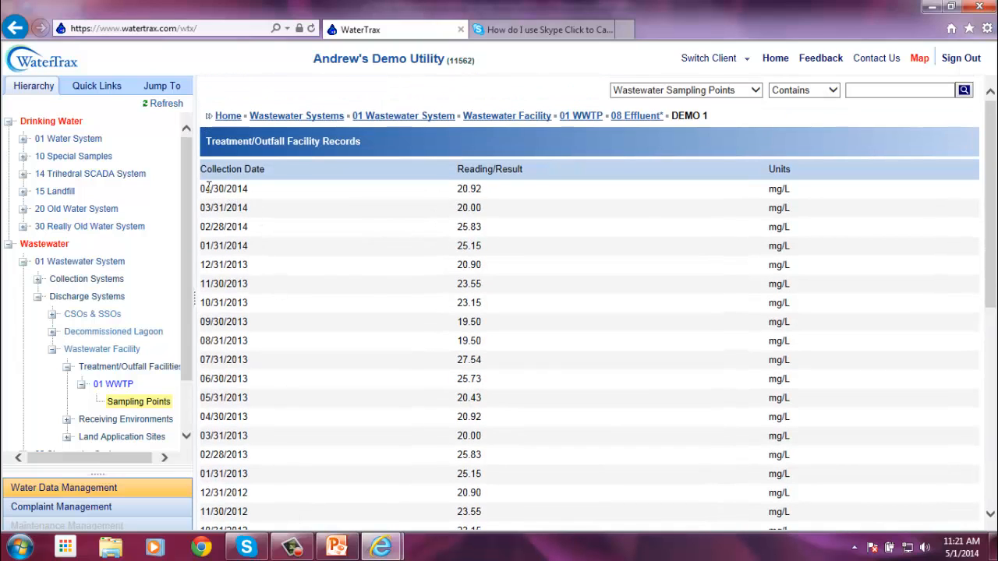
# Inspect the most recent month-end collection dates and the decimal places of the DEMO 1 results
pyautogui.moveTo(200, 189); pyautogui.dragTo(240, 231)
pyautogui.click(210, 232)
pyautogui.moveTo(203, 188); pyautogui.dragTo(248, 227)
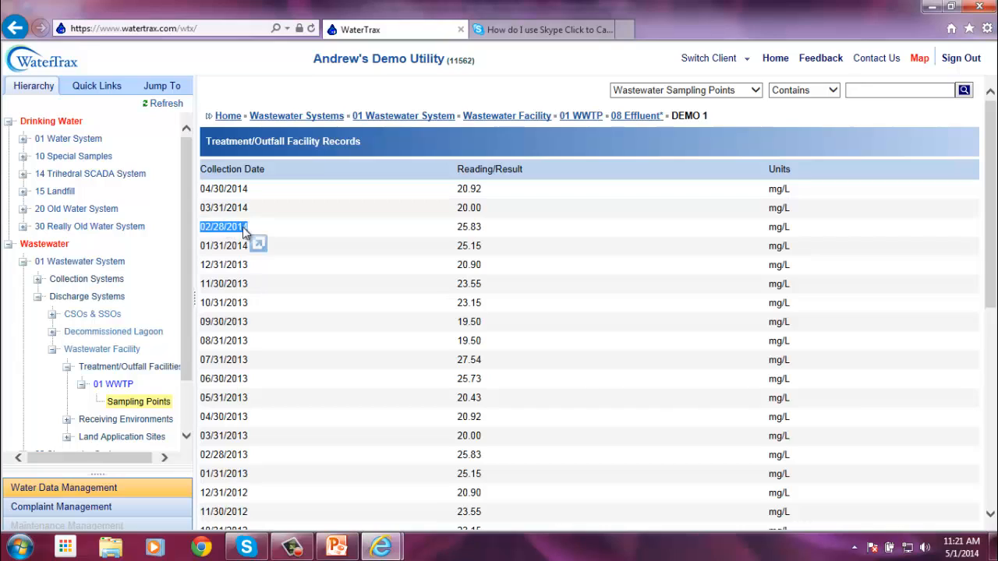
pyautogui.click(330, 241)
pyautogui.moveTo(483, 189); pyautogui.dragTo(471, 190)
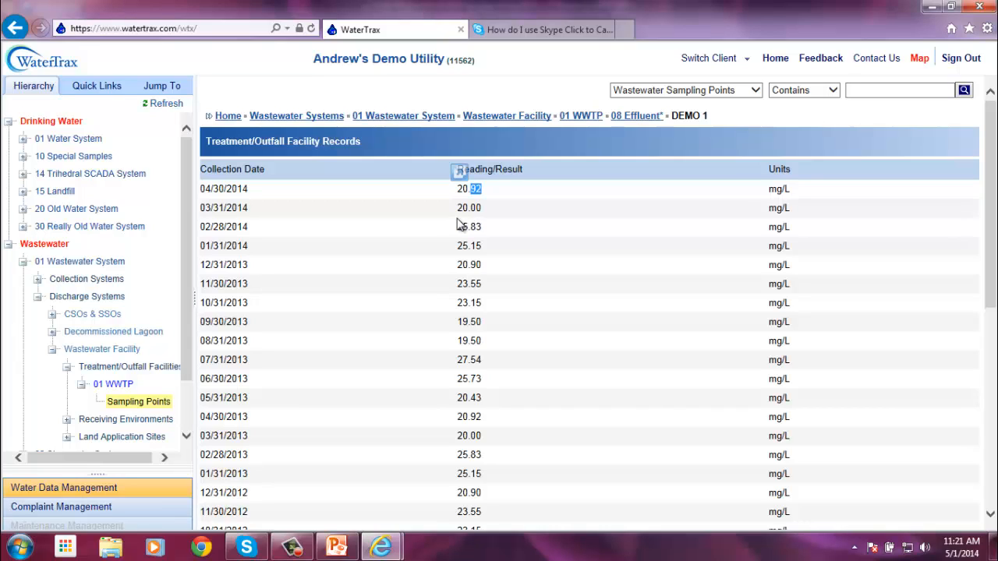
pyautogui.click(450, 224)
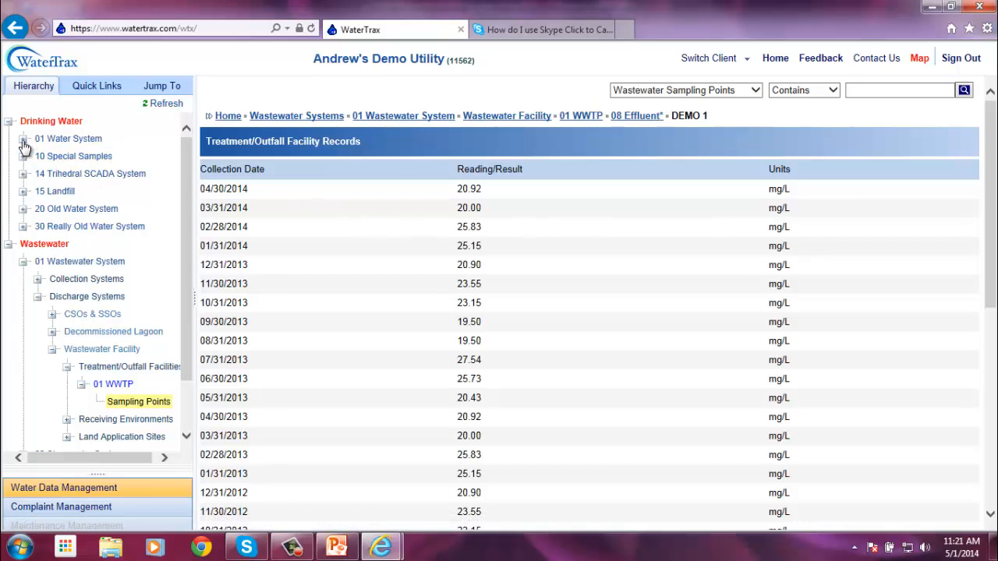
# Open the measurement/group template sampling point of 01 Distribution System, under the Distribution Facilities of 01 Water System
pyautogui.click(23, 262)
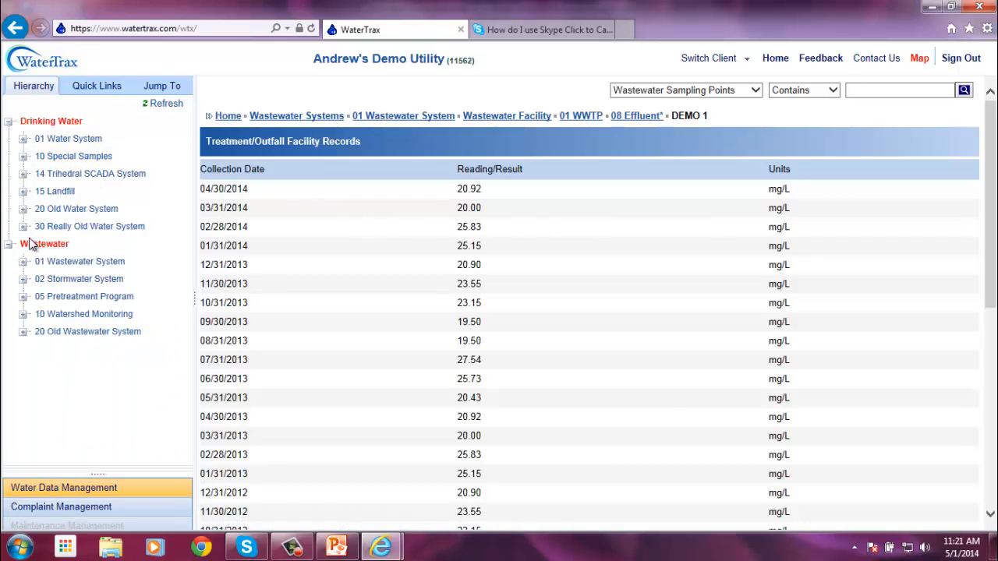
pyautogui.click(23, 141)
pyautogui.click(37, 174)
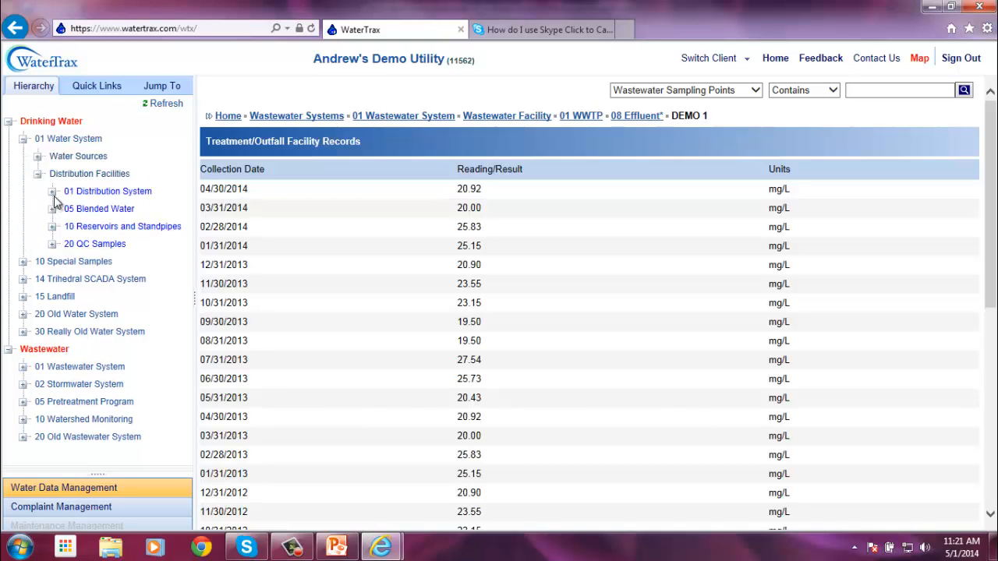
pyautogui.click(53, 191)
pyautogui.click(81, 211)
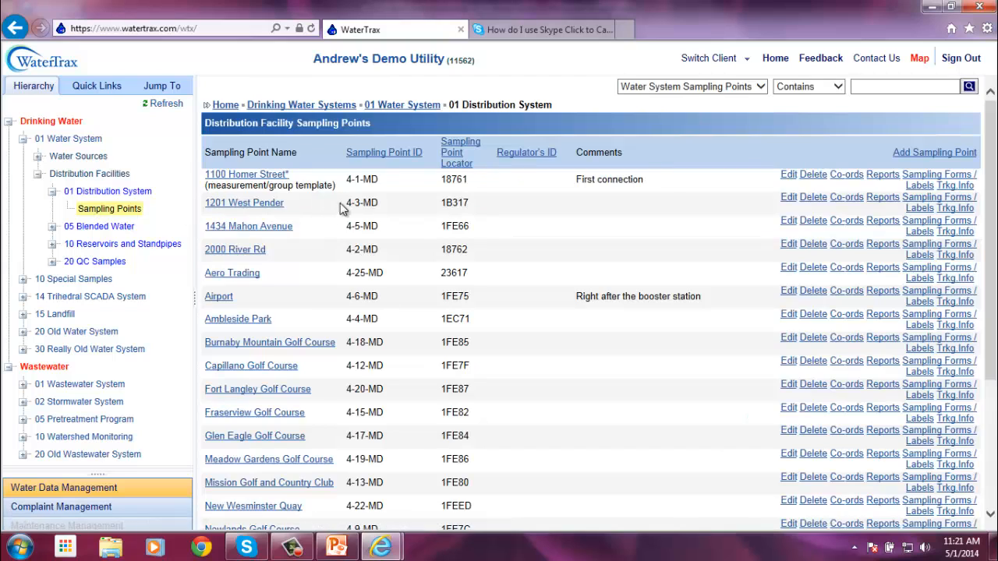
pyautogui.click(265, 176)
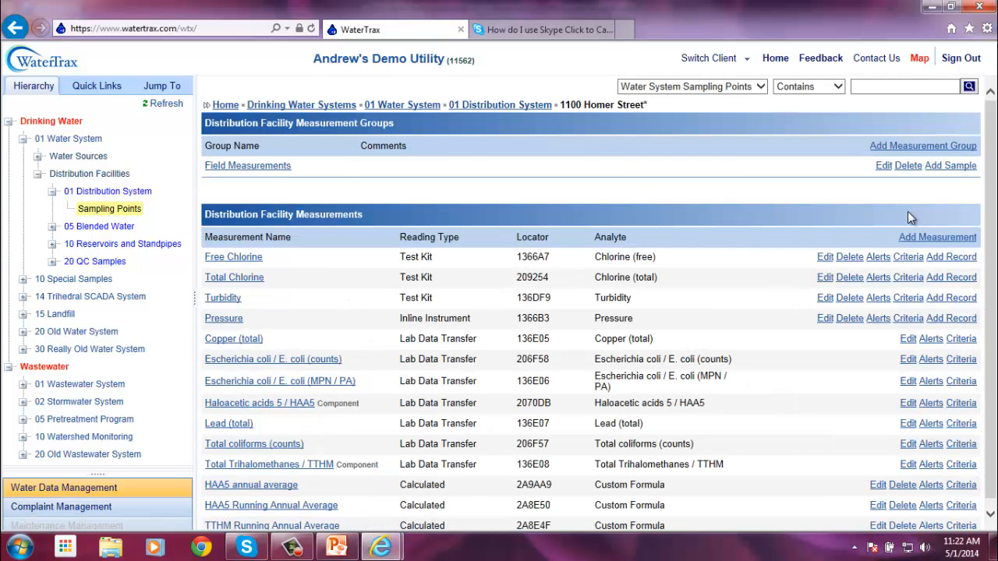
# Add a measurement named DEMO 2 with the Calculated reading type and Custom Formula as its analyte
pyautogui.click(919, 240)
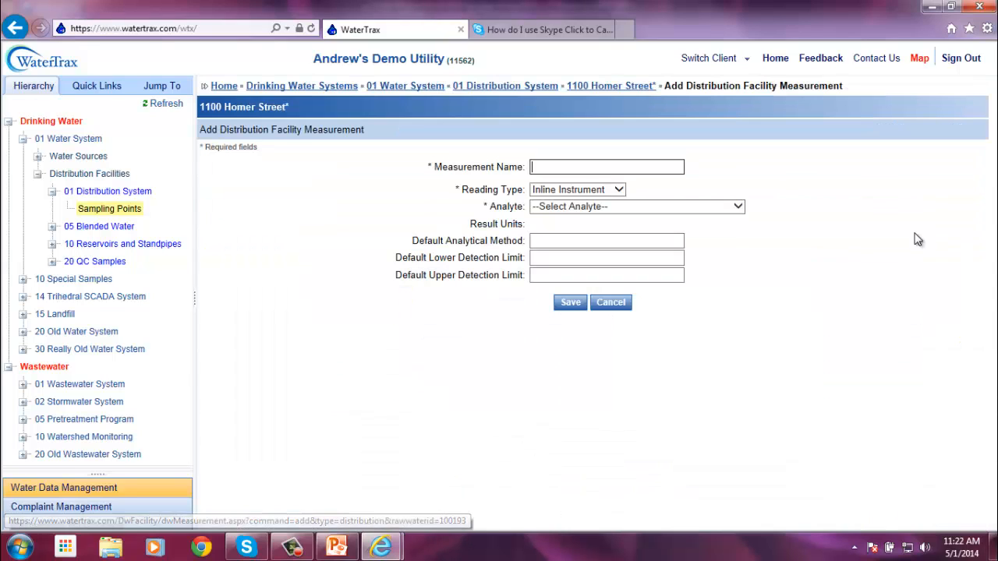
pyautogui.click(656, 166)
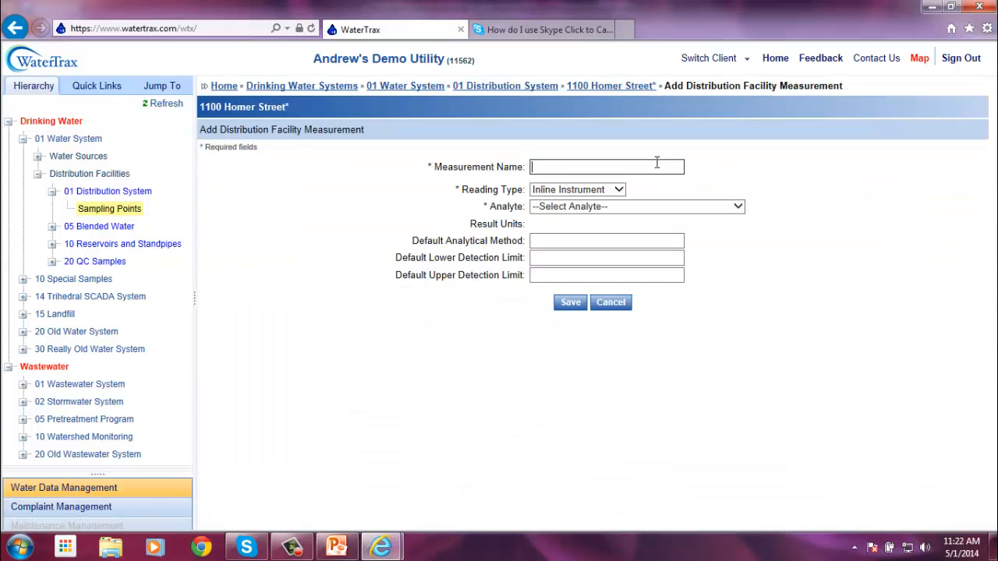
pyautogui.write('DEMO 2')
pyautogui.click(618, 191)
pyautogui.click(577, 233)
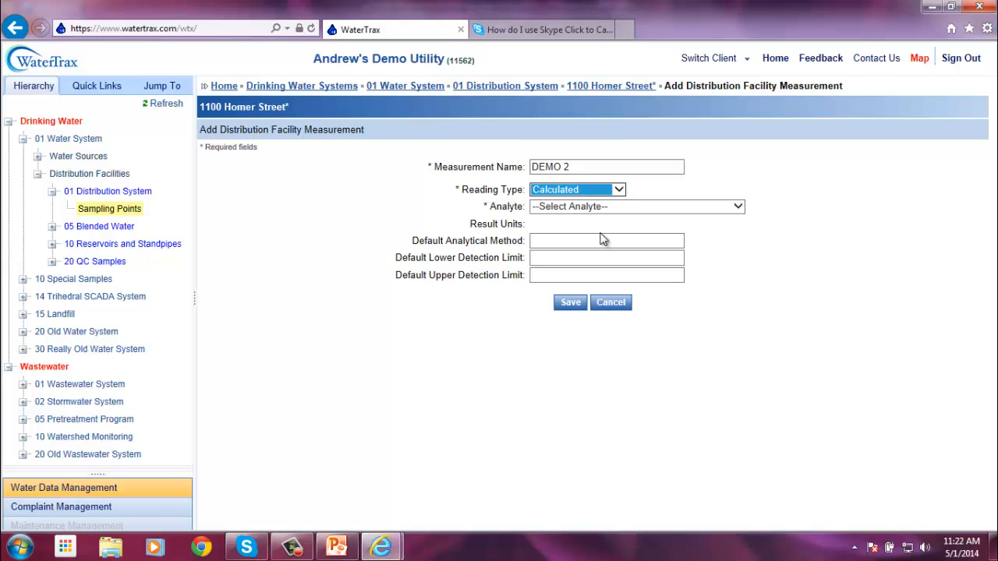
pyautogui.click(601, 209)
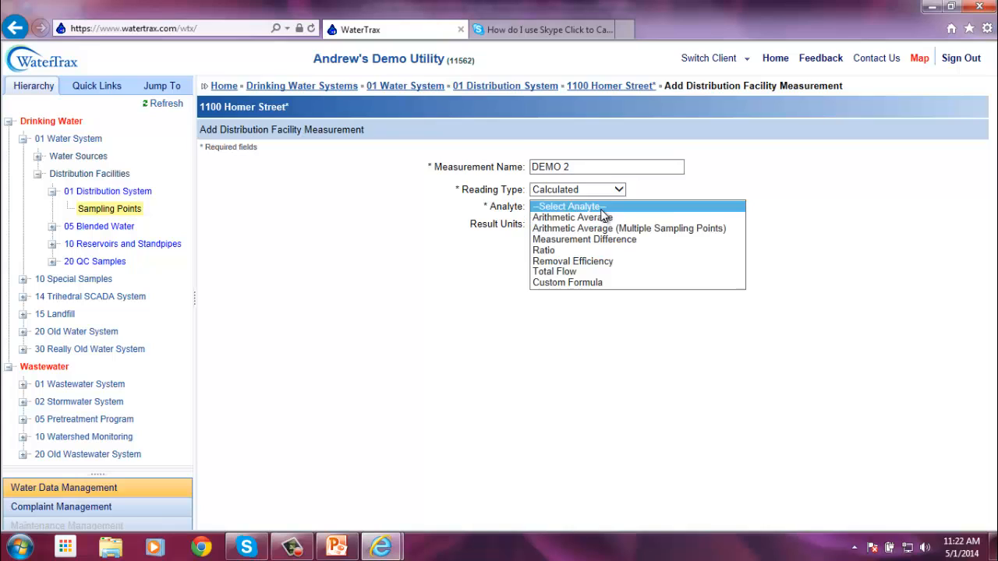
pyautogui.click(580, 282)
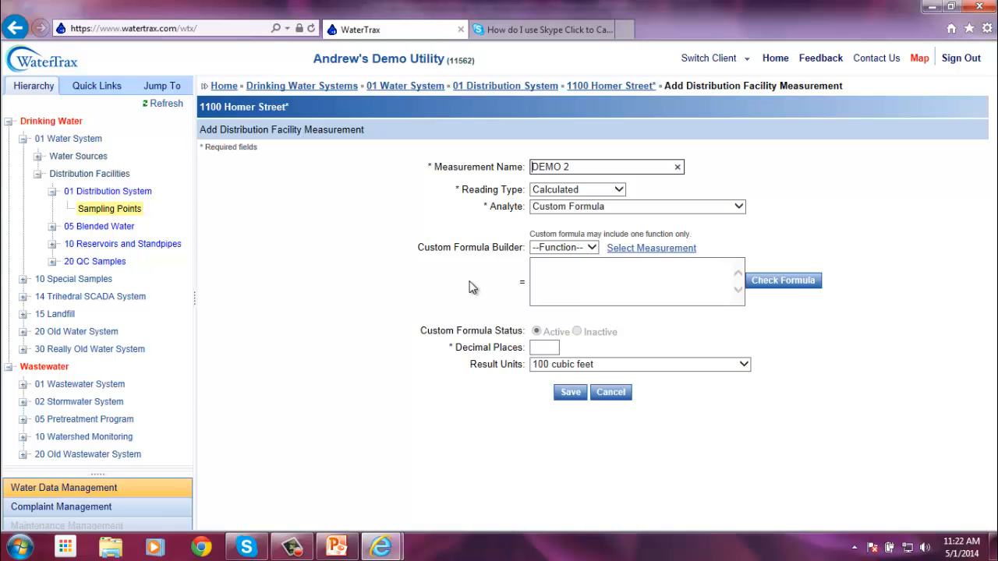
# Begin the custom formula with the AVGQR function and choose the Homer Street template sampling point as its measurement source
pyautogui.click(580, 250)
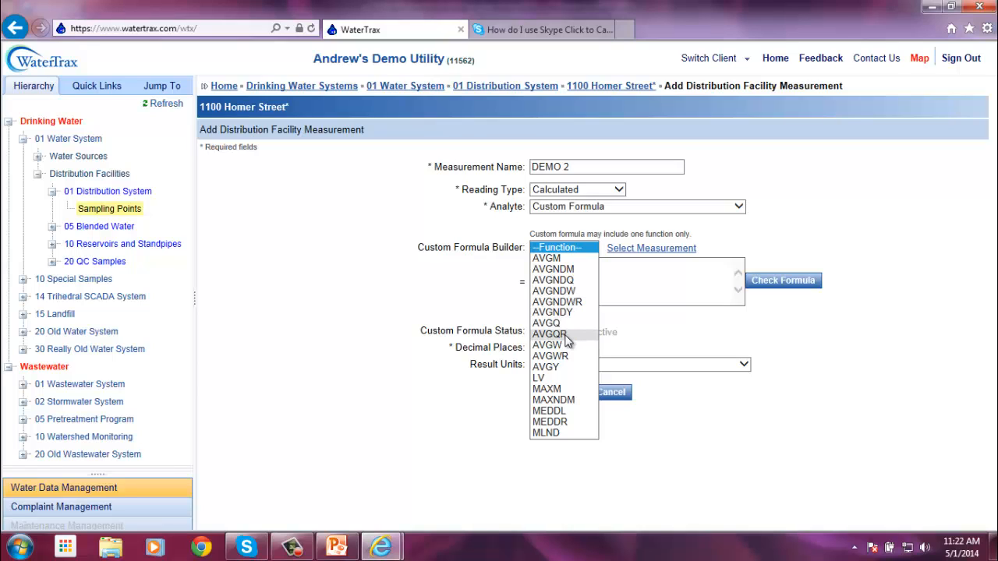
pyautogui.click(565, 335)
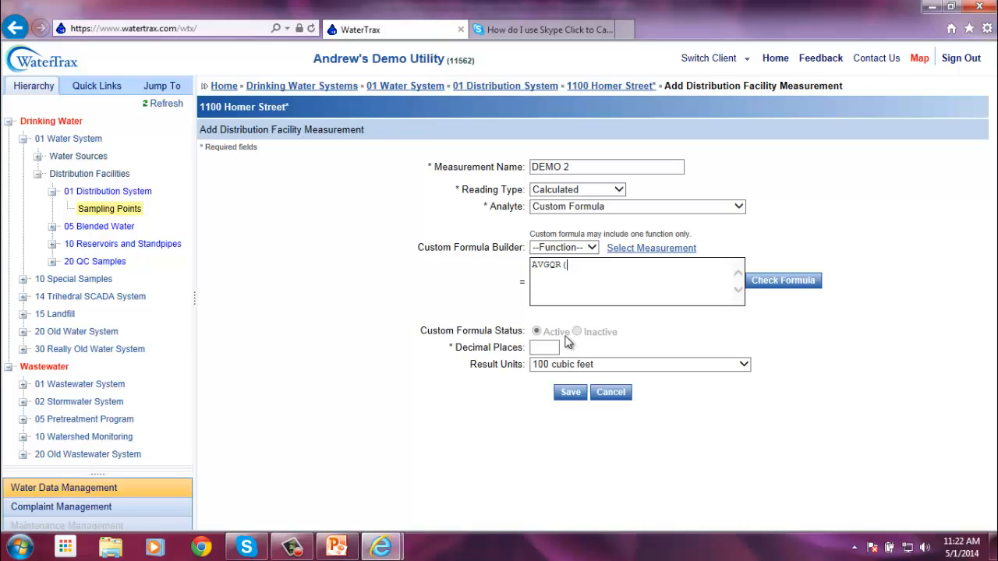
pyautogui.click(616, 249)
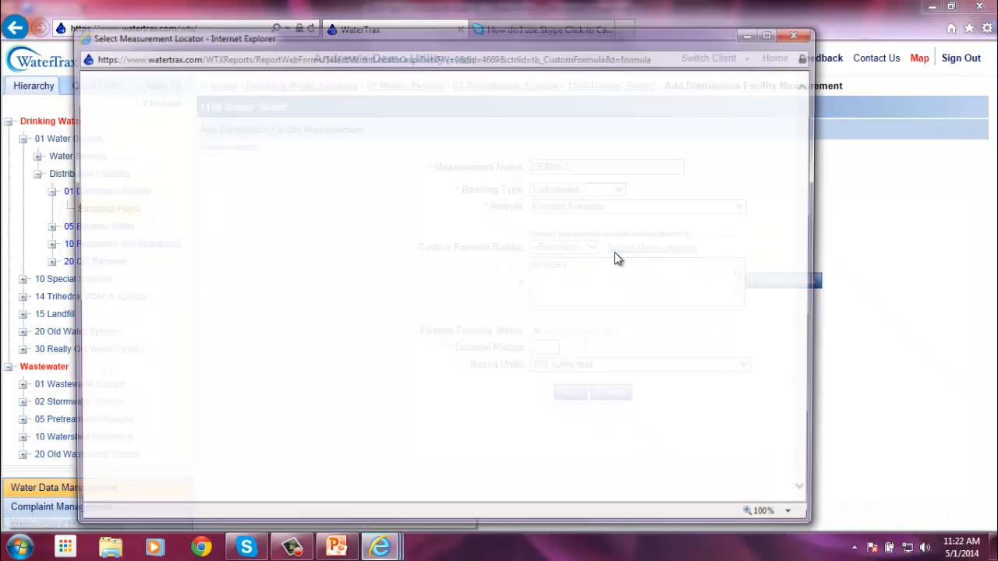
pyautogui.scroll(-8, 606, 248)
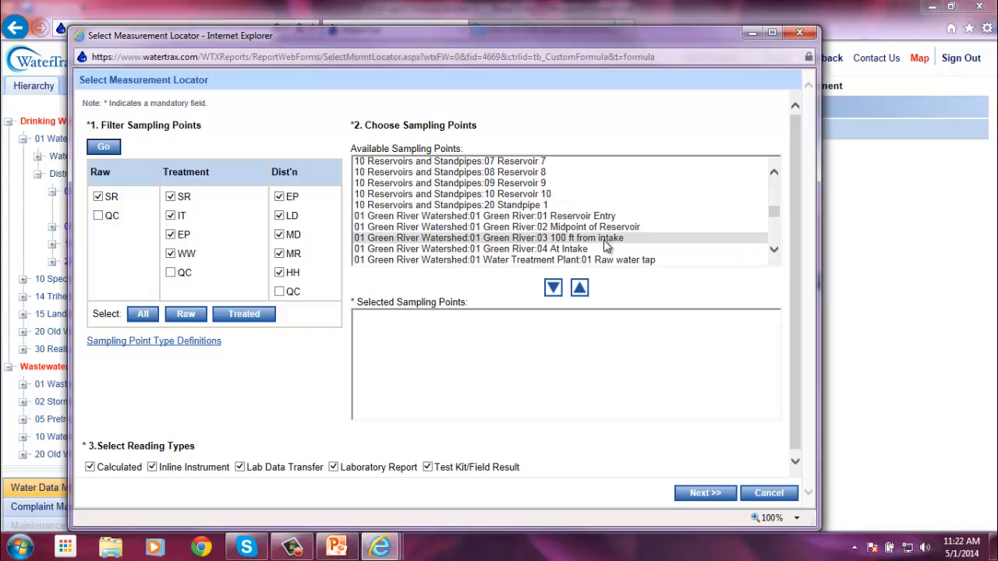
pyautogui.scroll(3, 606, 247)
pyautogui.scroll(5, 606, 246)
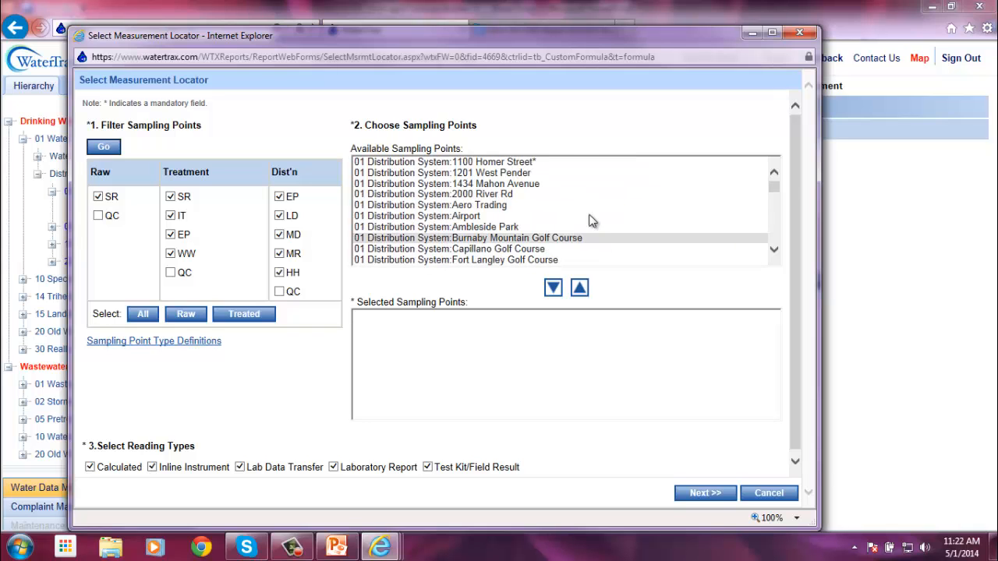
pyautogui.click(579, 165)
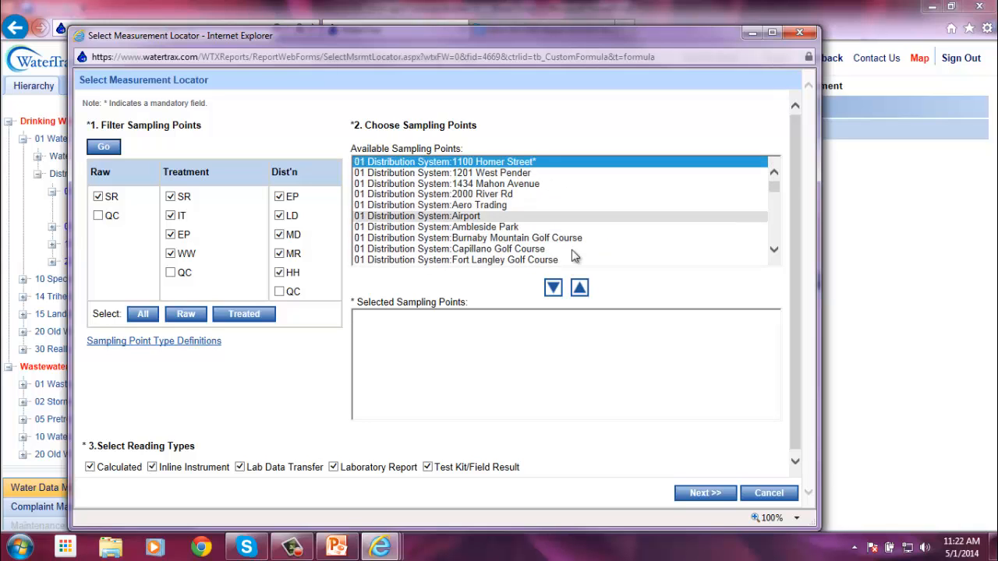
pyautogui.click(556, 292)
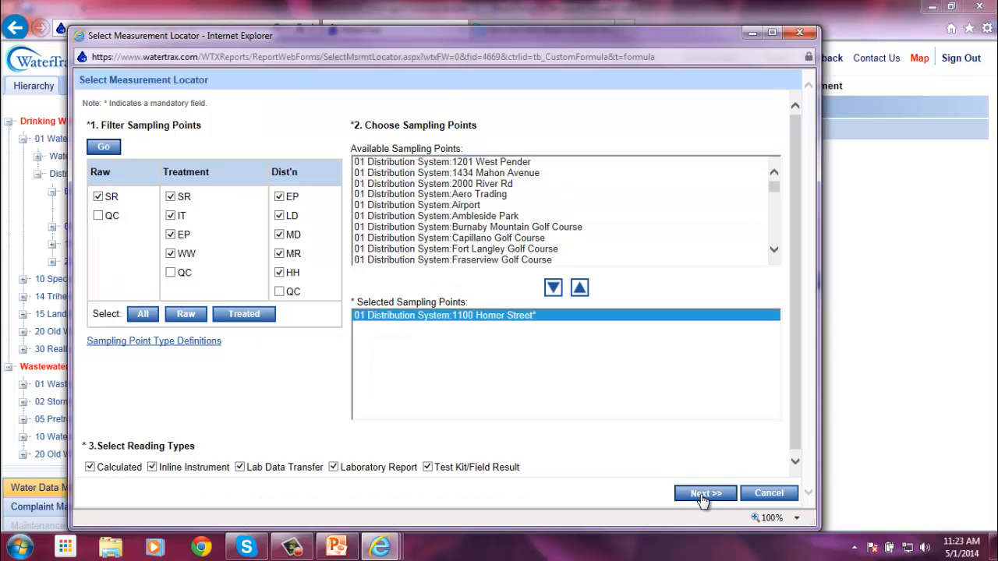
pyautogui.click(702, 496)
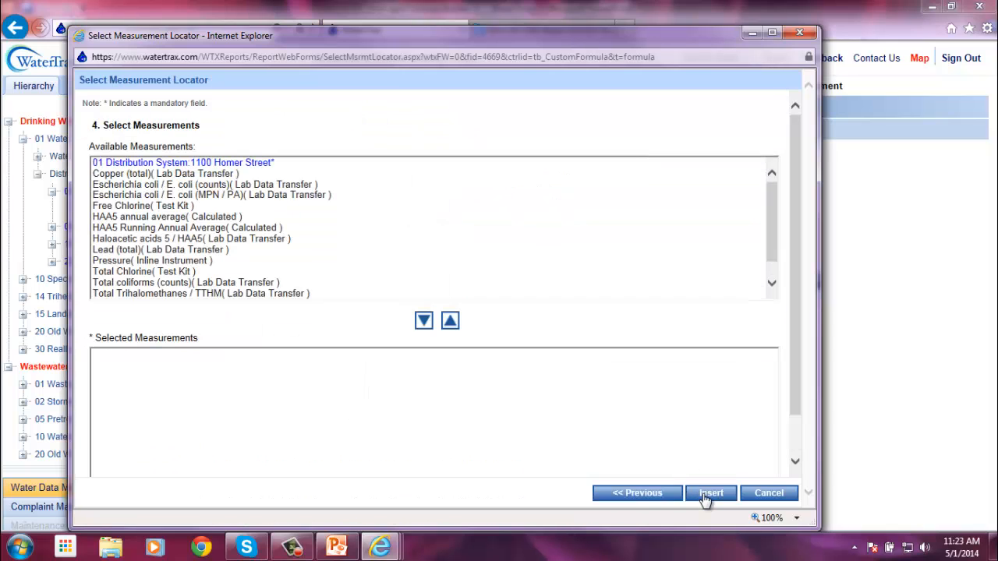
# Insert the locator of the Total Trihalomethanes / TTHM (Lab Data Transfer) measurement into the formula
pyautogui.click(384, 261)
pyautogui.scroll(-1, 384, 260)
pyautogui.click(346, 271)
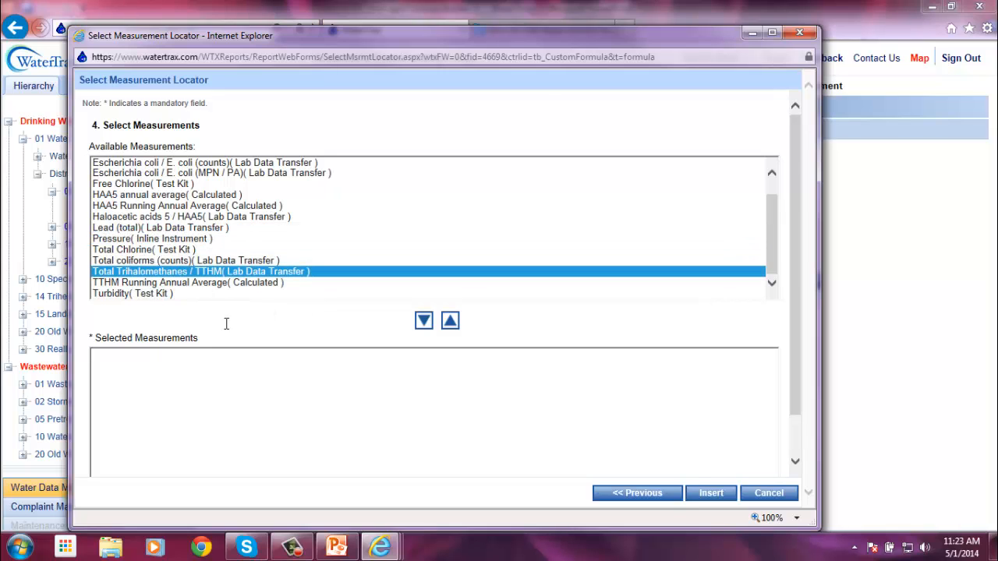
pyautogui.click(424, 321)
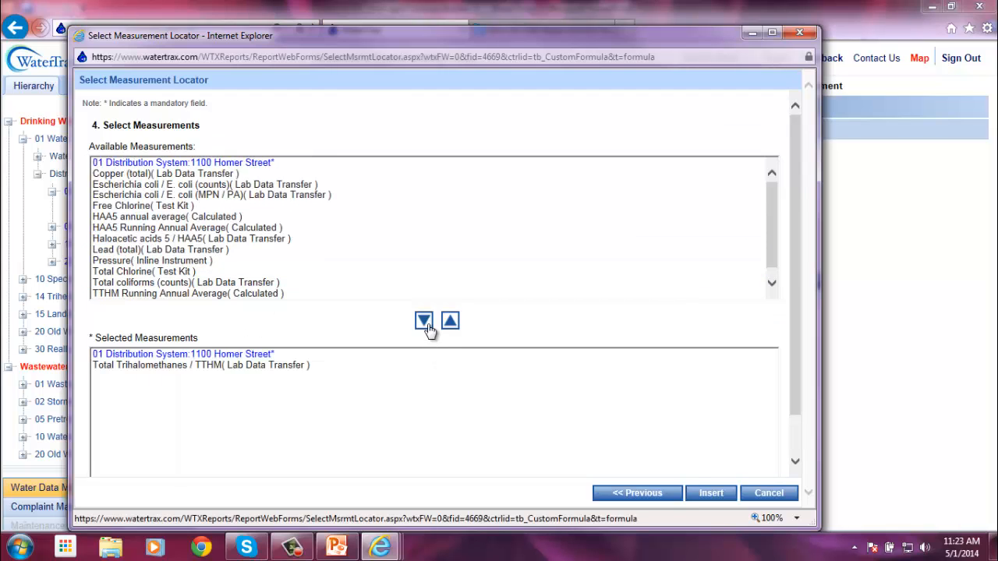
pyautogui.click(710, 496)
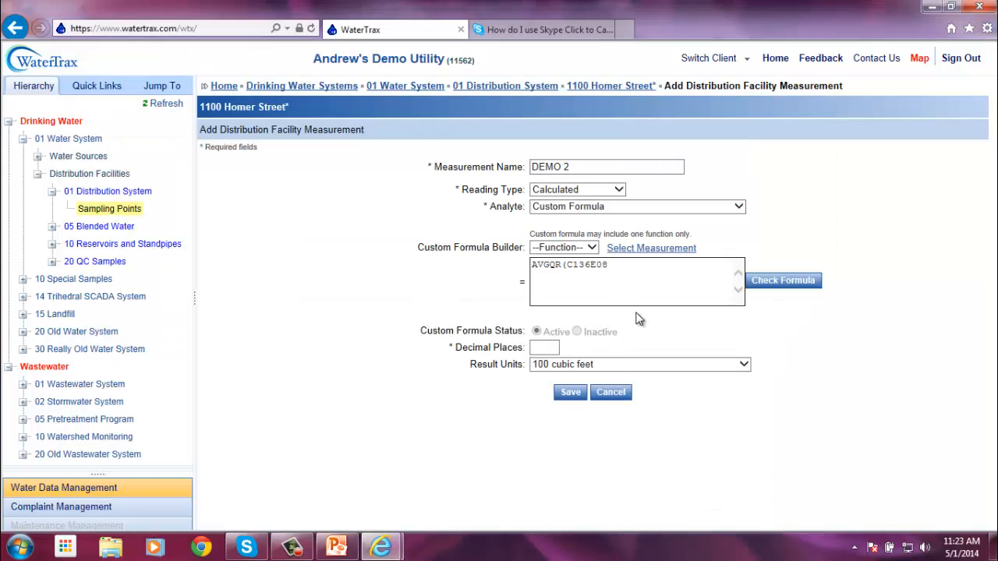
# Complete the formula as AVGQR(C136E08,4), check it and examine the measurement name and unit in its translated expression
pyautogui.write(',4')
pyautogui.click(780, 288)
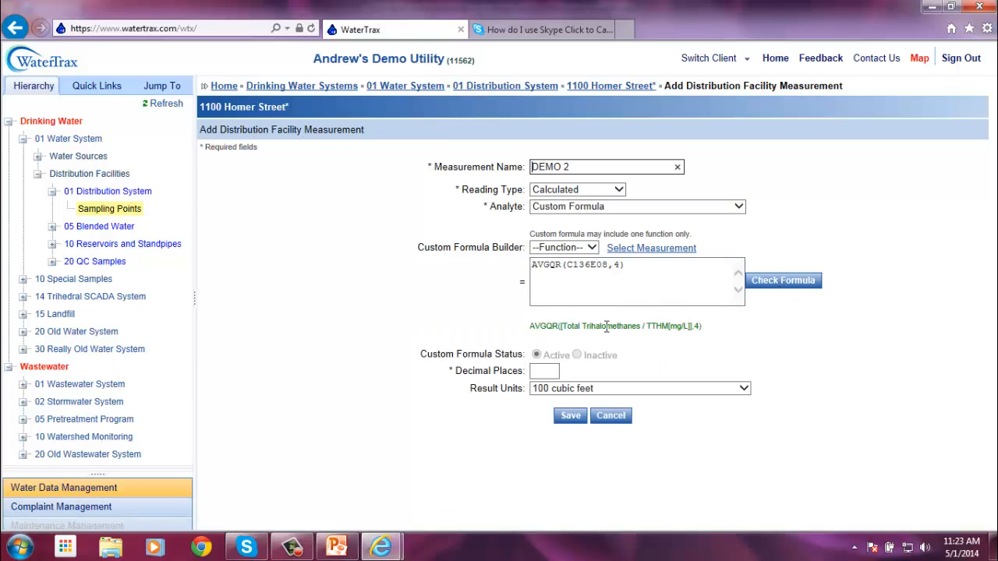
pyautogui.click(565, 329)
pyautogui.moveTo(566, 329); pyautogui.dragTo(694, 328)
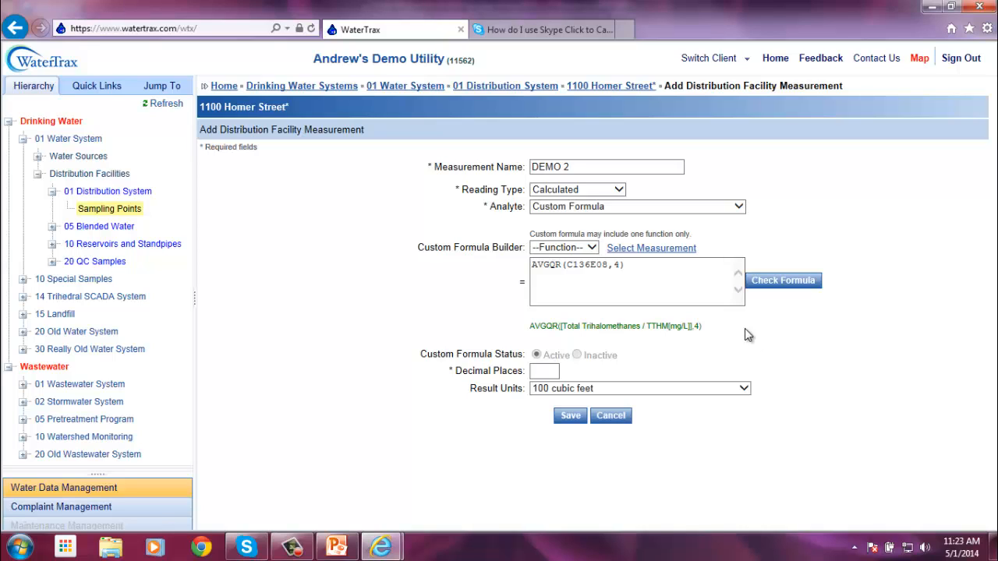
# Set DEMO 2's decimal places to 2 and its result units to milligrams per liter, and save the measurement
pyautogui.press('Tab')
pyautogui.write('2')
pyautogui.click(674, 389)
pyautogui.scroll(-5, 665, 389)
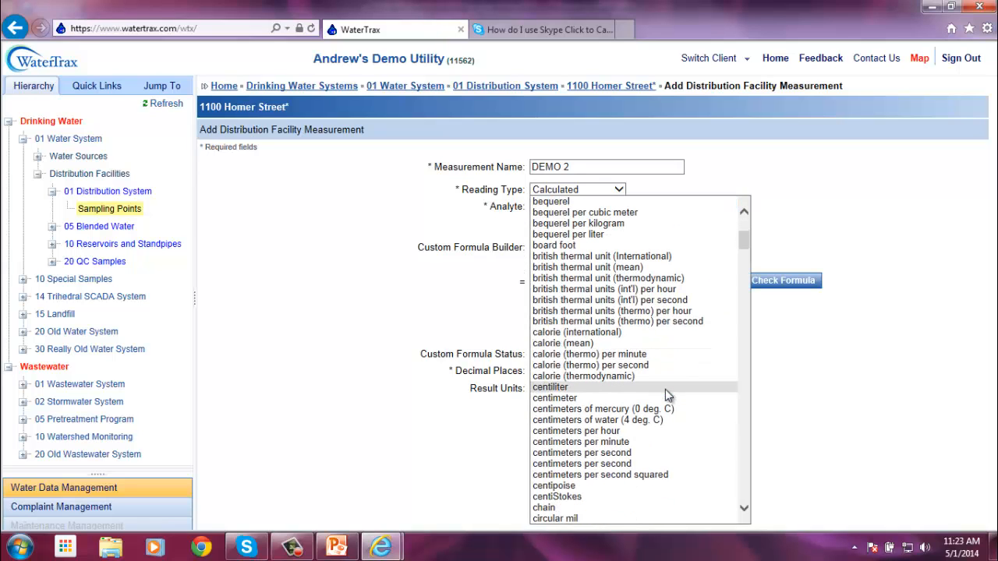
pyautogui.press('pagedown')
pyautogui.press('pagedown')
pyautogui.press('pagedown')
pyautogui.press('pagedown')
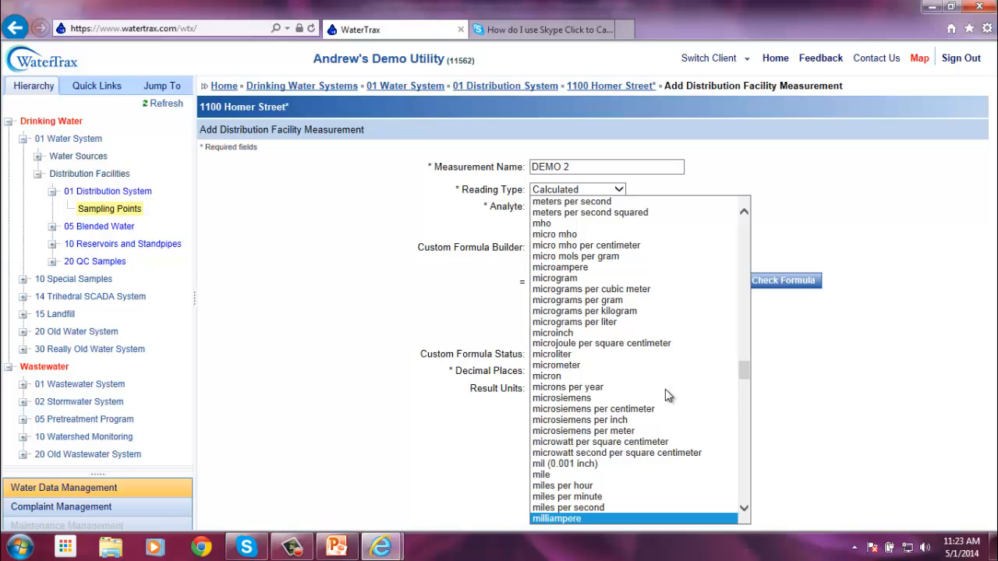
pyautogui.scroll(-6, 627, 382)
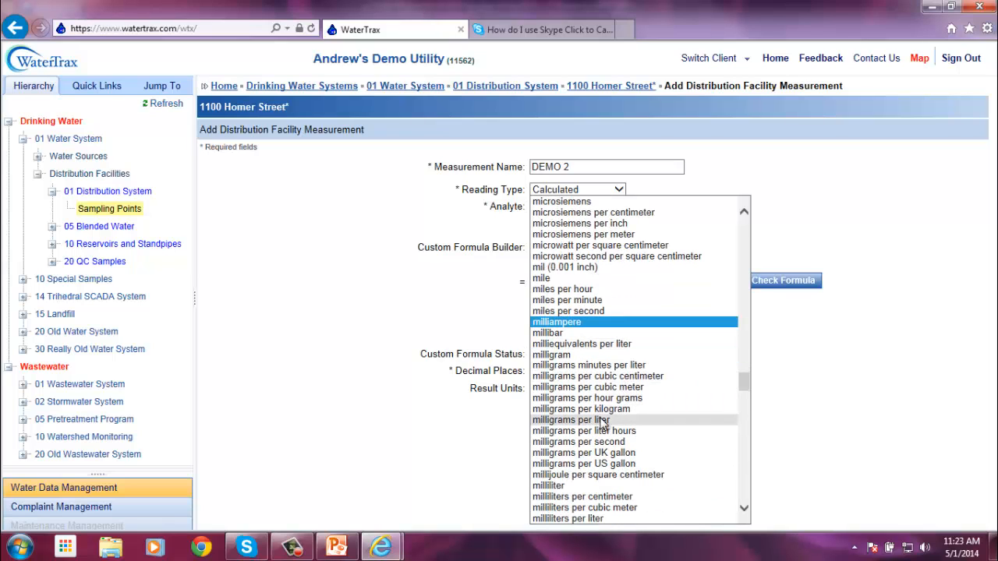
pyautogui.click(604, 420)
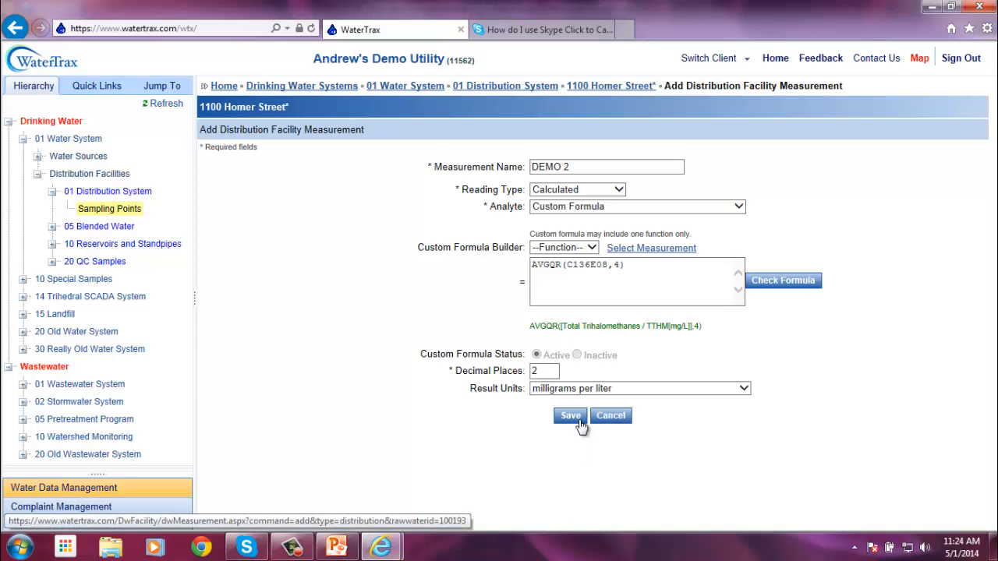
pyautogui.click(581, 425)
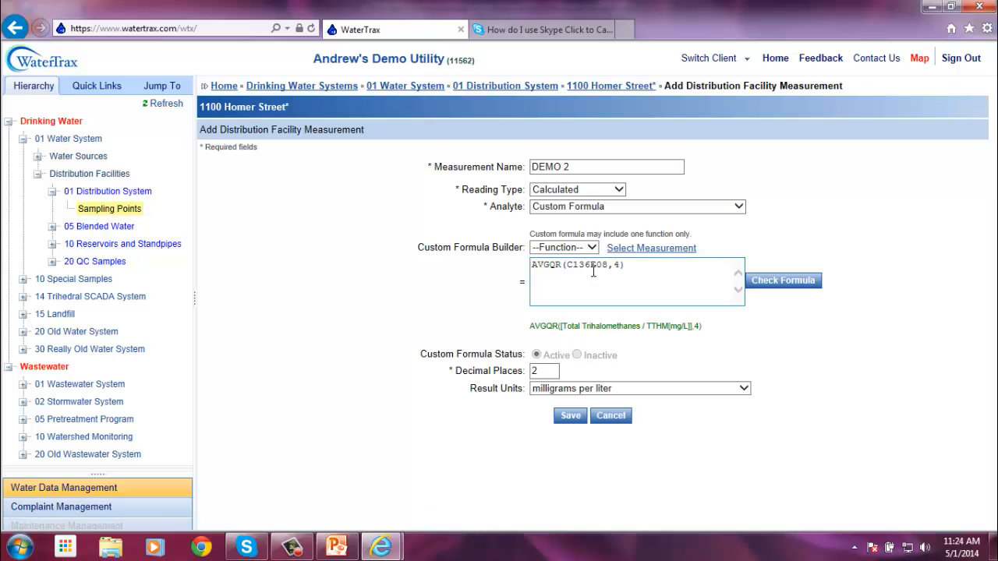
pyautogui.click(572, 416)
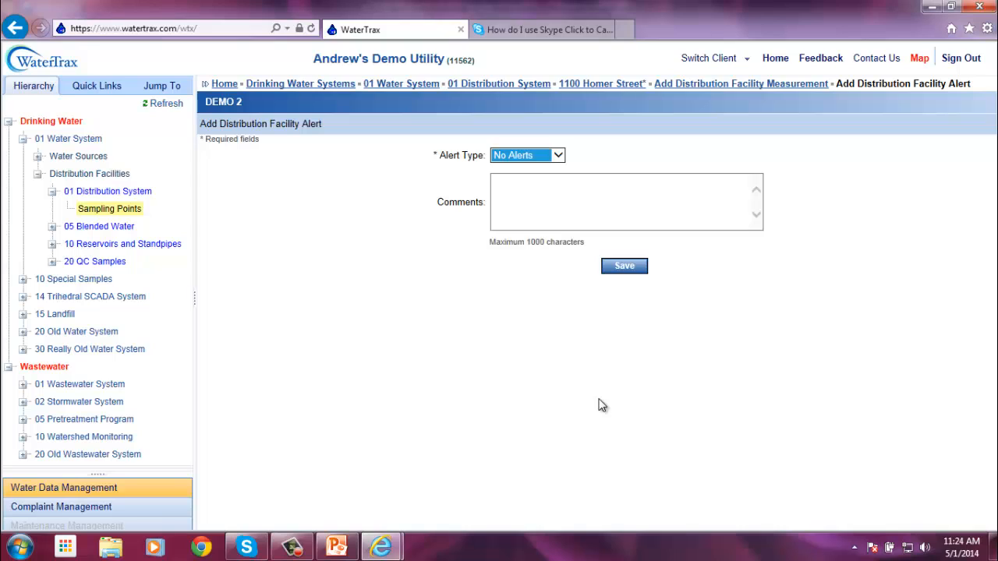
pyautogui.click(602, 405)
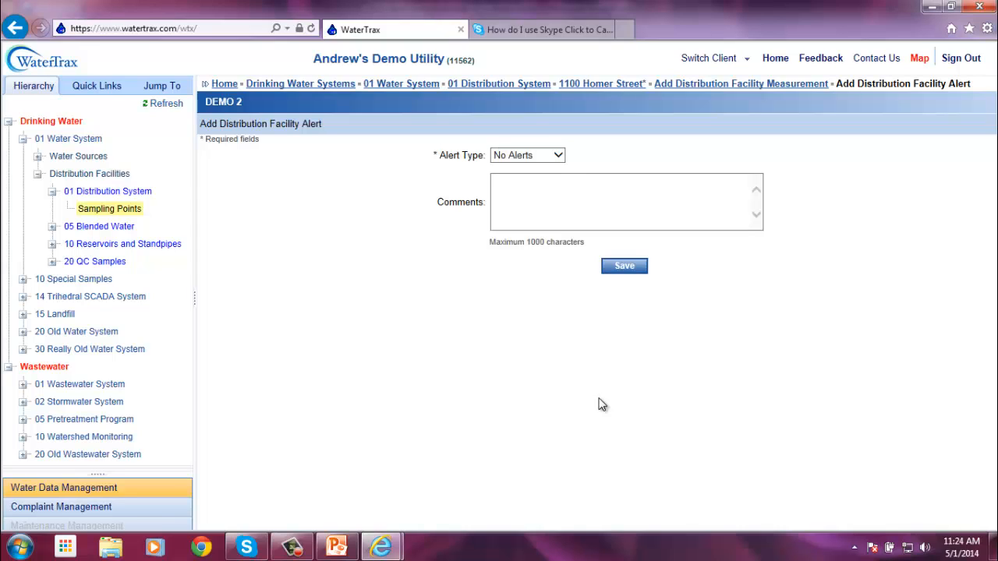
# Return to the Homer Street sampling point's measurement list and open the records of DEMO 2
pyautogui.click(602, 84)
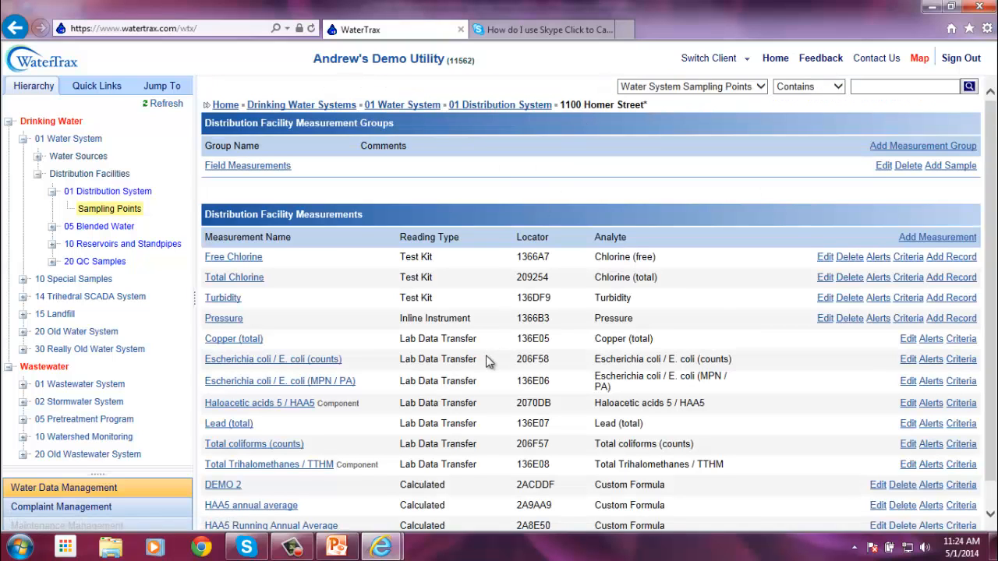
pyautogui.scroll(-1, 488, 361)
pyautogui.moveTo(212, 456); pyautogui.dragTo(284, 466)
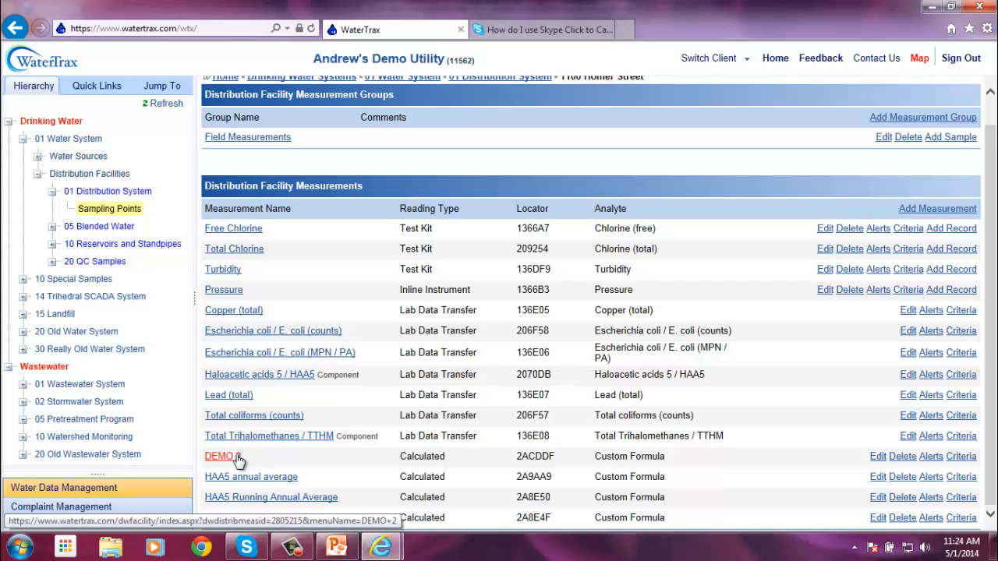
pyautogui.click(236, 457)
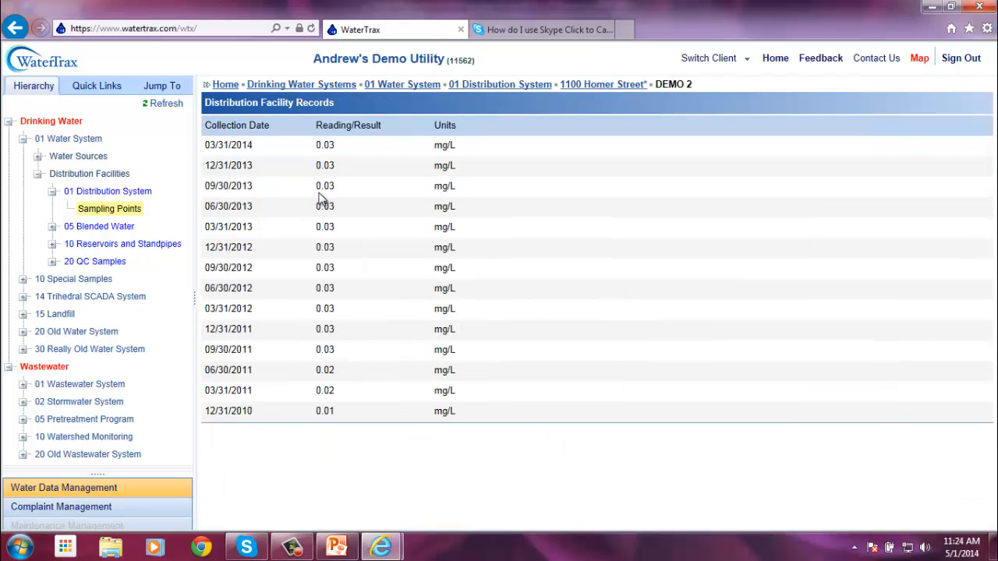
# Examine the quarterly collection dates, calculated results and units in the DEMO 2 records
pyautogui.moveTo(205, 144); pyautogui.dragTo(377, 249)
pyautogui.moveTo(205, 144); pyautogui.dragTo(238, 165)
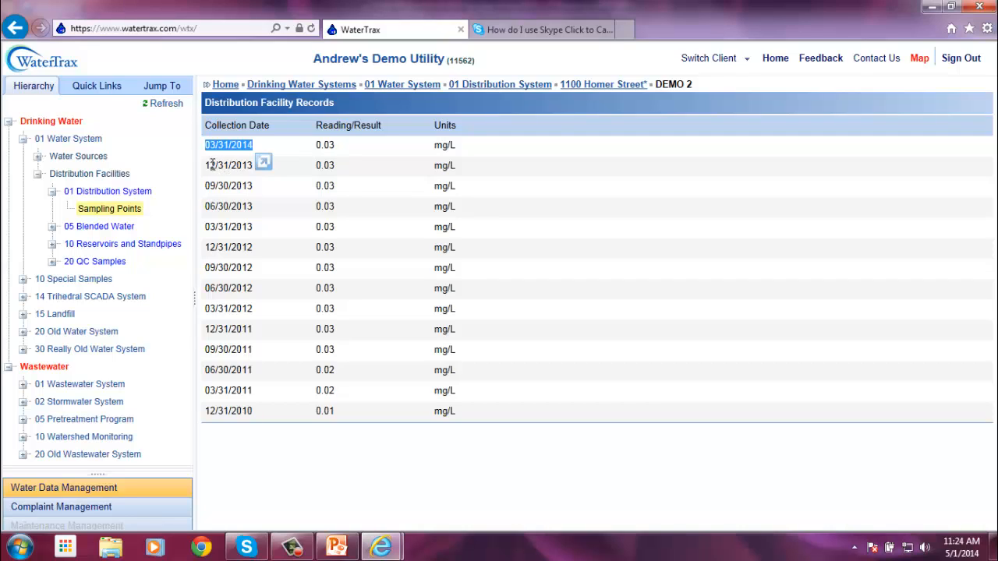
pyautogui.moveTo(207, 166); pyautogui.dragTo(252, 187)
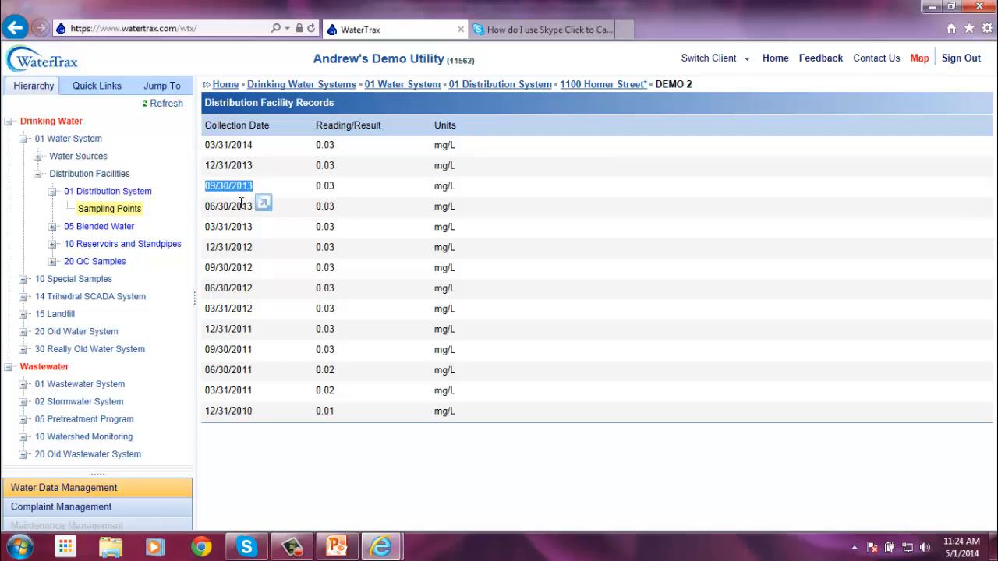
pyautogui.click(279, 234)
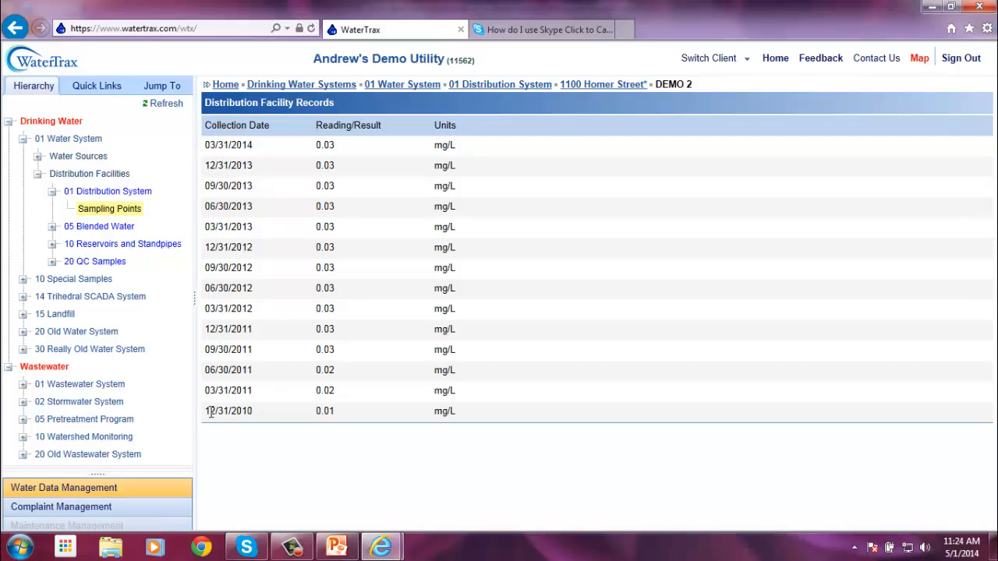
pyautogui.moveTo(208, 411); pyautogui.dragTo(229, 439)
pyautogui.click(232, 440)
pyautogui.moveTo(317, 145)
pyautogui.mouseDown()
pyautogui.moveTo(339, 148)
pyautogui.moveTo(318, 148)
pyautogui.mouseUp()
pyautogui.click(329, 182)
pyautogui.click(318, 184)
pyautogui.moveTo(433, 147); pyautogui.dragTo(456, 157)
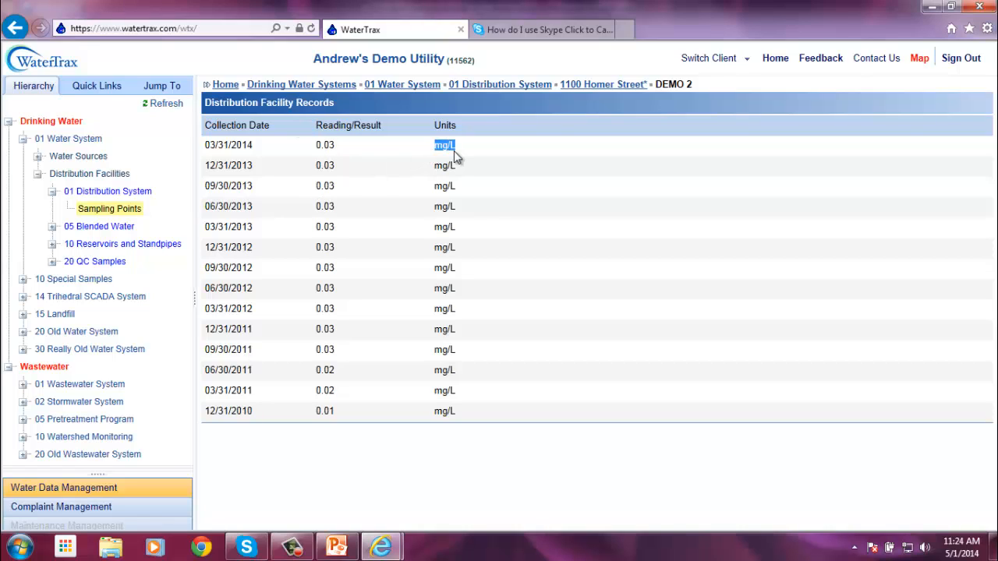
pyautogui.click(427, 193)
# Collapse 01 Water System, expand 01 Wastewater System and open the 08 Effluent sampling point of 01 WWTP
pyautogui.click(23, 138)
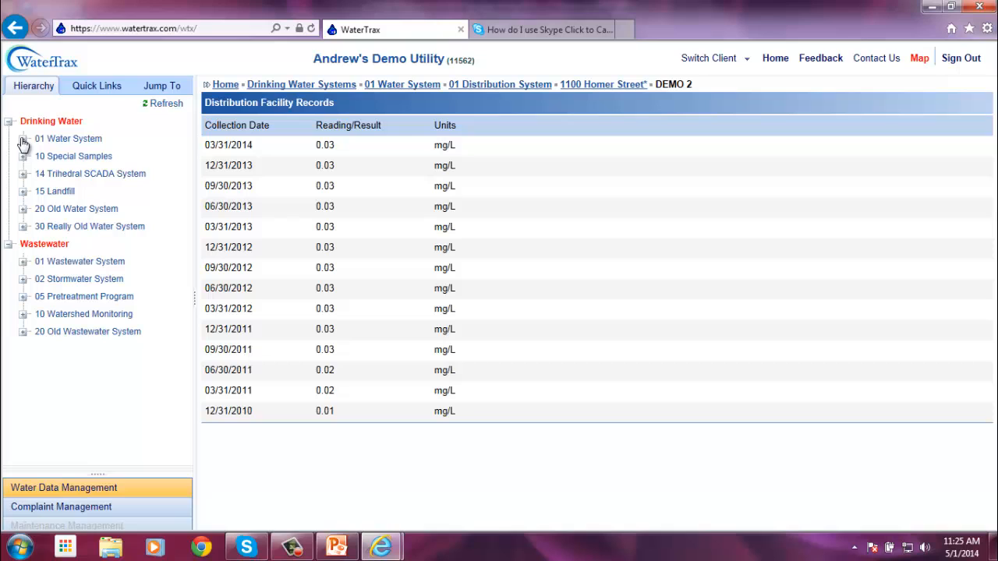
pyautogui.click(24, 261)
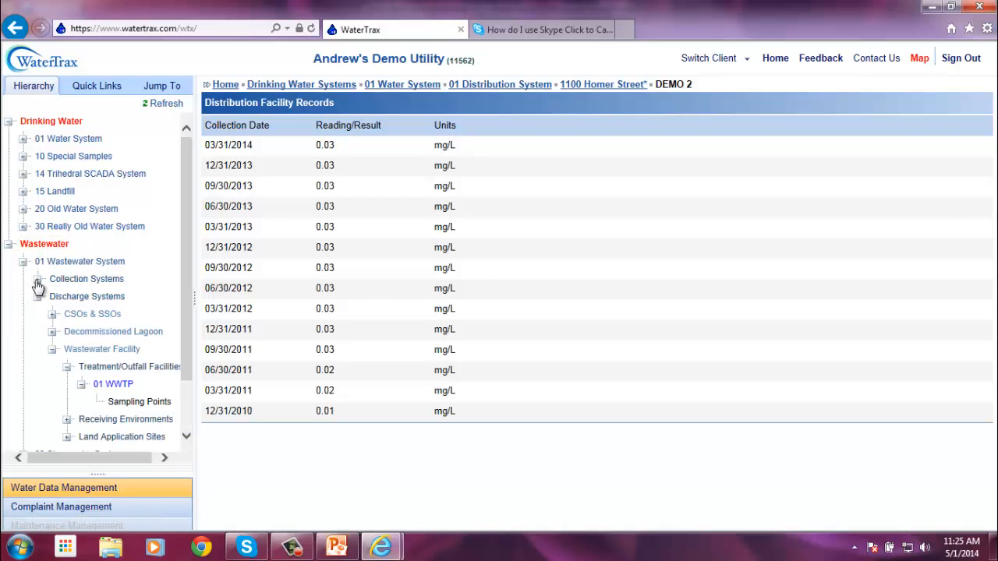
pyautogui.click(127, 403)
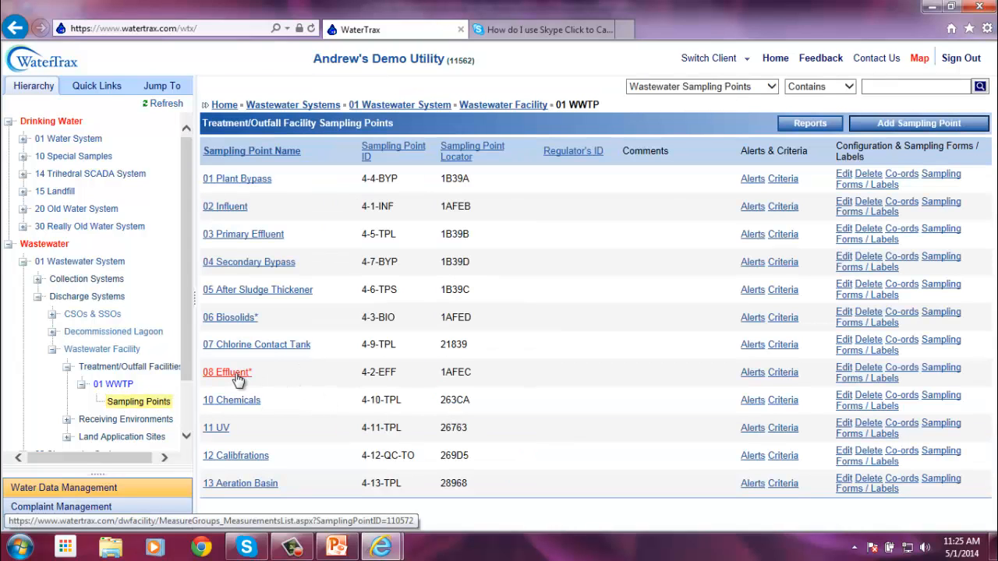
pyautogui.click(236, 375)
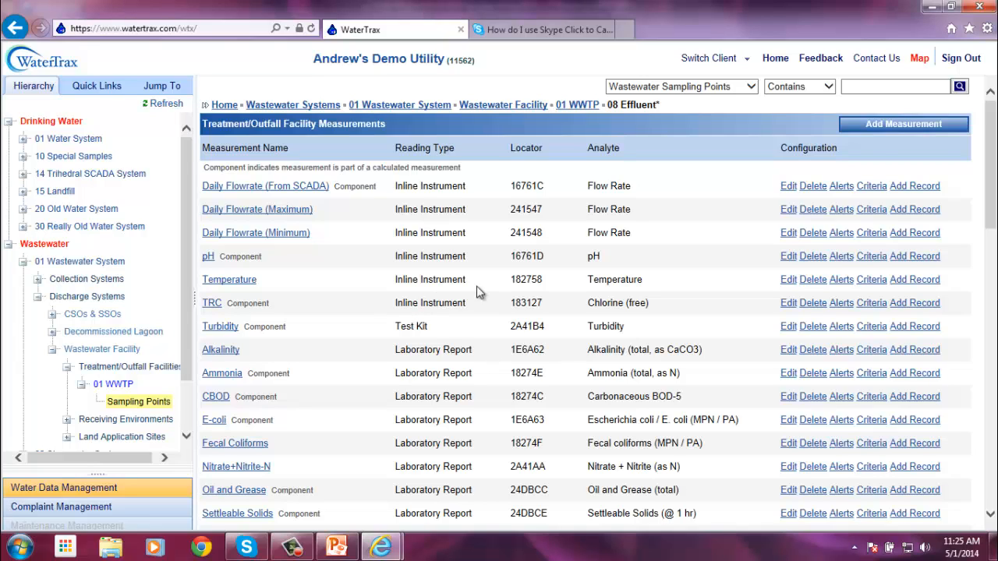
# Add a measurement named DEMO 3 with the Calculated reading type and Custom Formula as its analyte
pyautogui.click(869, 125)
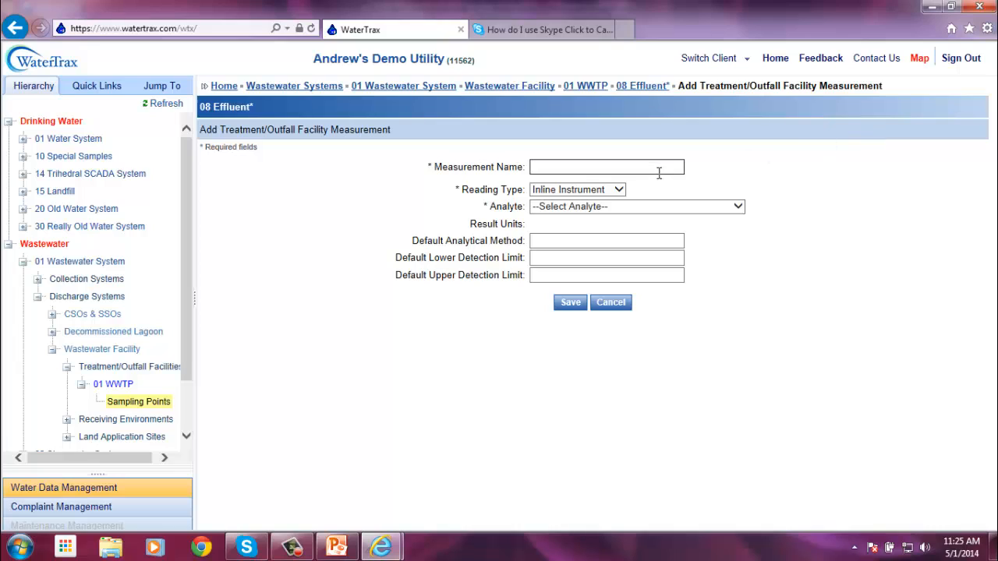
pyautogui.write('DEMO 3')
pyautogui.click(616, 189)
pyautogui.click(592, 236)
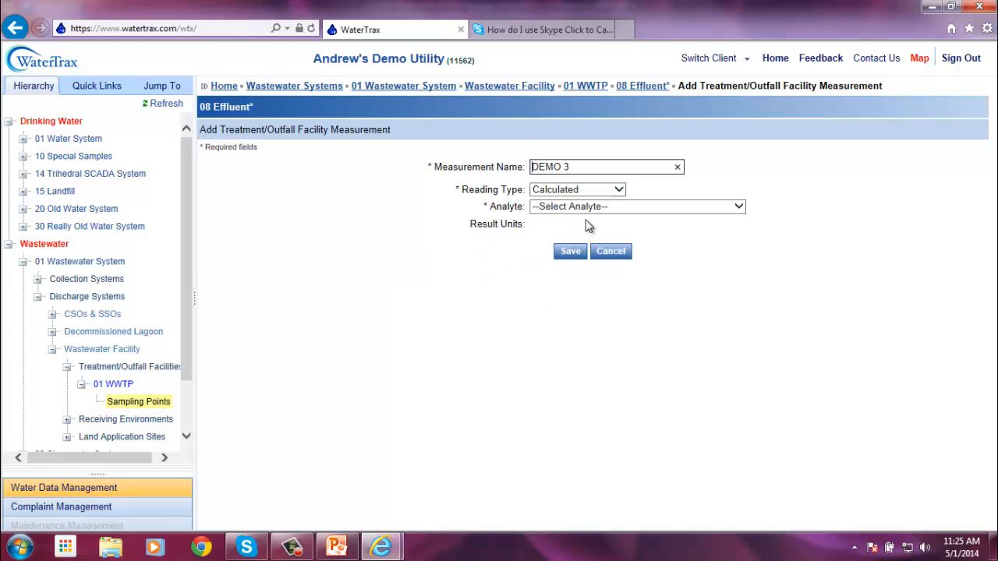
pyautogui.click(590, 206)
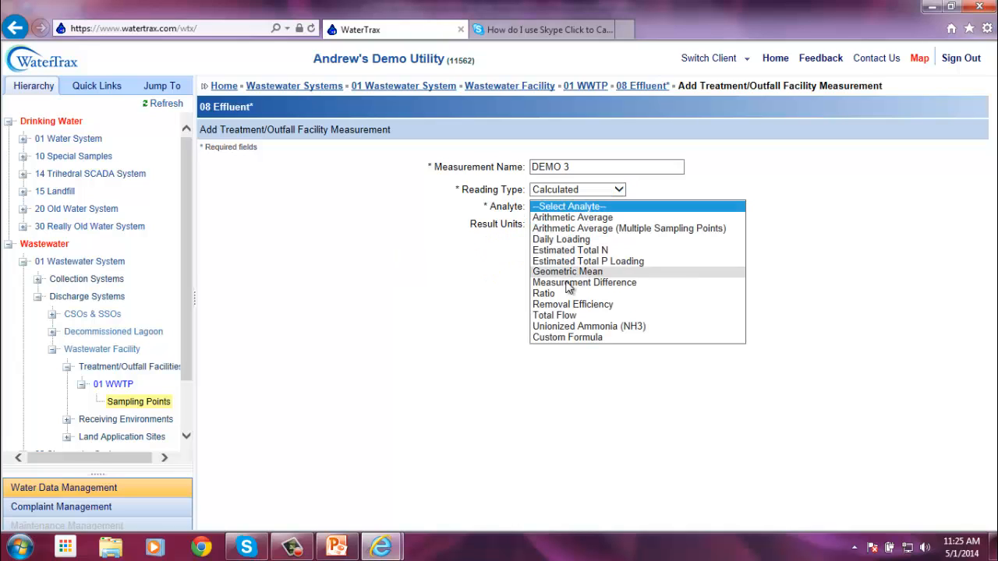
pyautogui.click(555, 337)
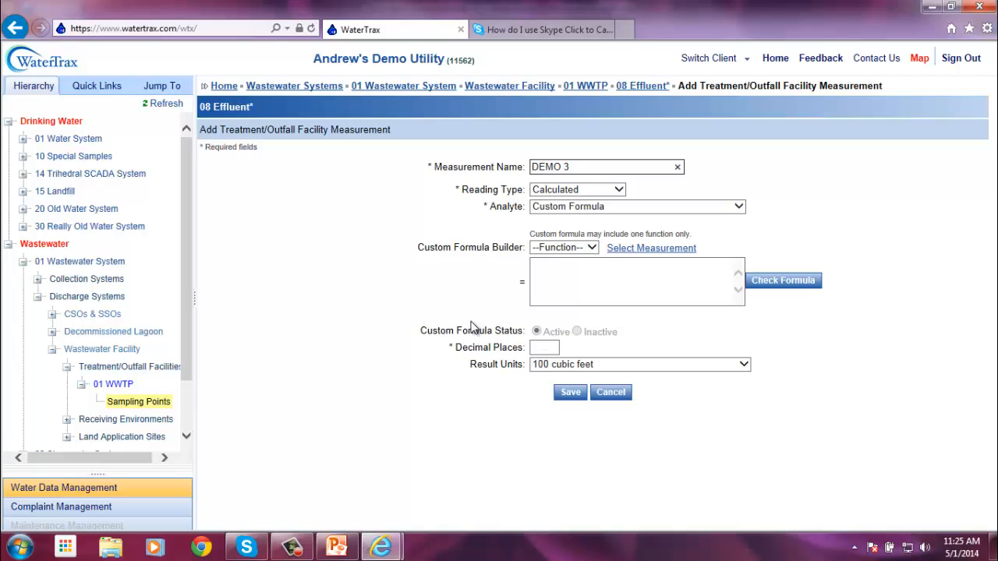
# Enter the custom formula (C16761C)*(C18274D)/453.59237 without a function and check it
pyautogui.click(543, 249)
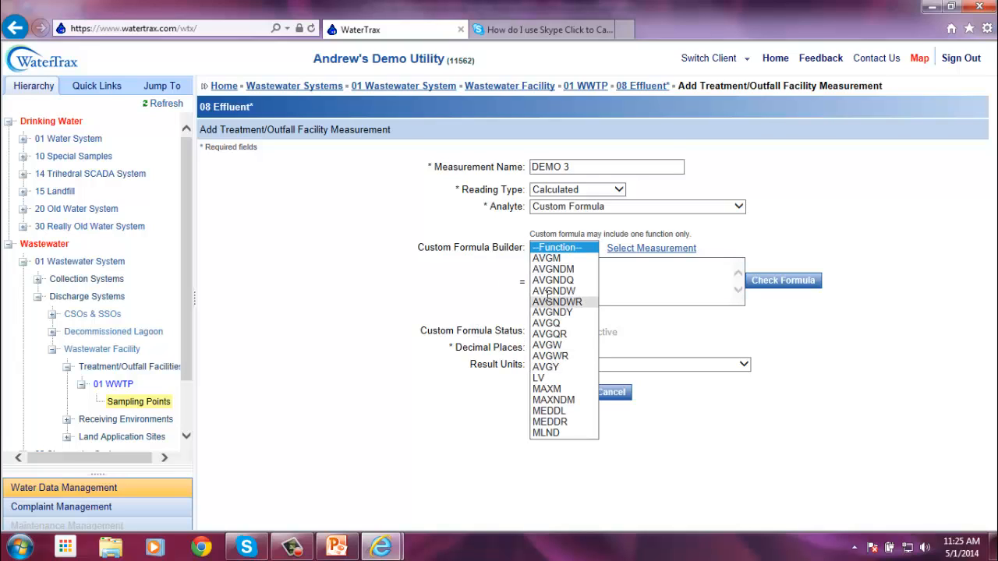
pyautogui.click(484, 285)
pyautogui.click(554, 279)
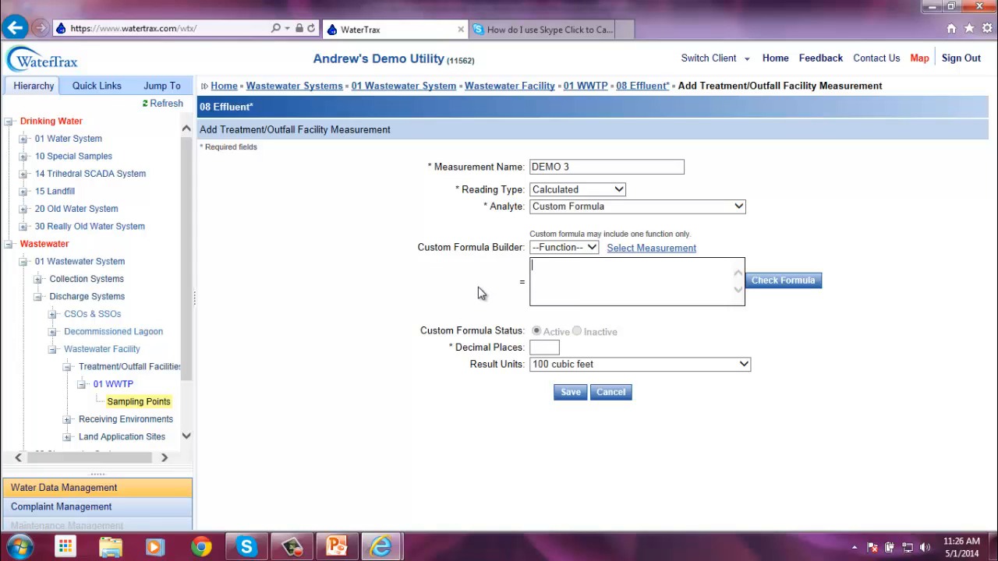
pyautogui.write('(c')
pyautogui.press('BackSpace')
pyautogui.write('C')
pyautogui.write('16761C)*')
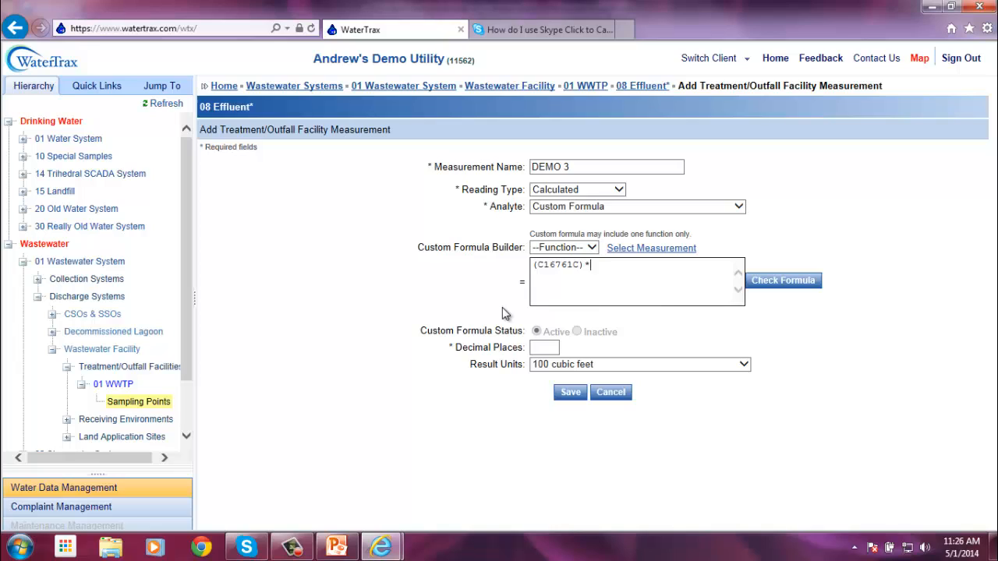
pyautogui.write('(C18274D)/453.59237')
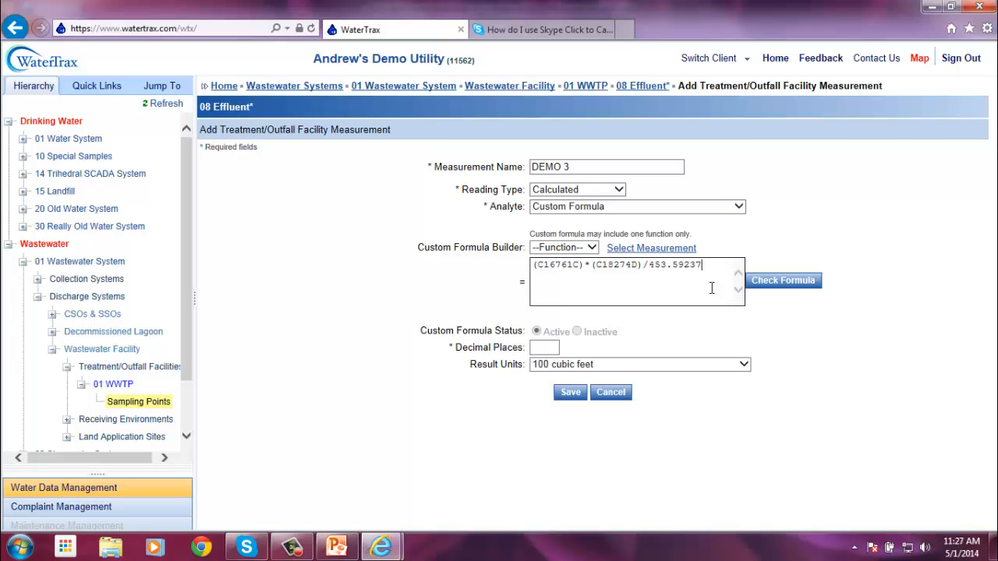
pyautogui.moveTo(727, 277); pyautogui.dragTo(535, 269)
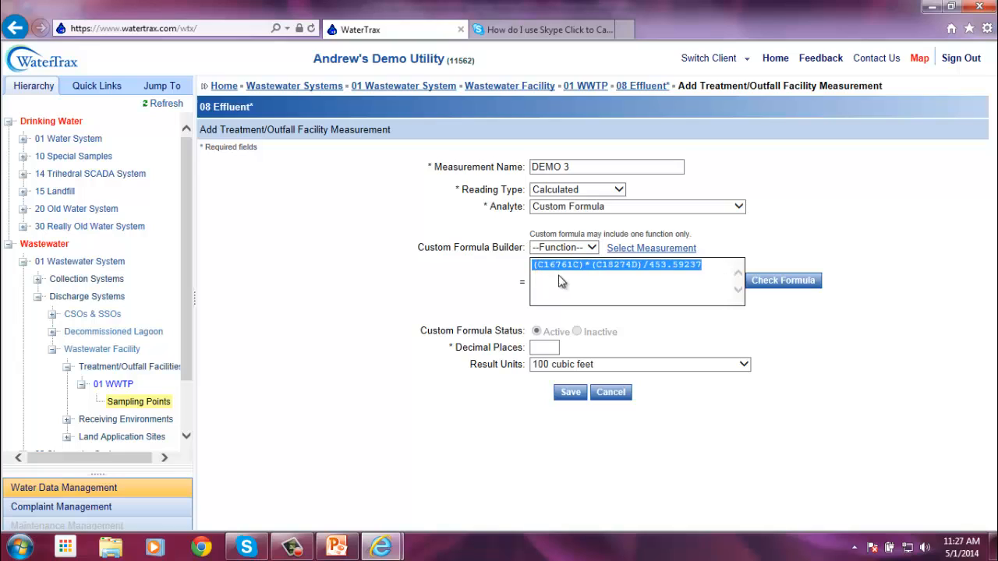
pyautogui.click(716, 279)
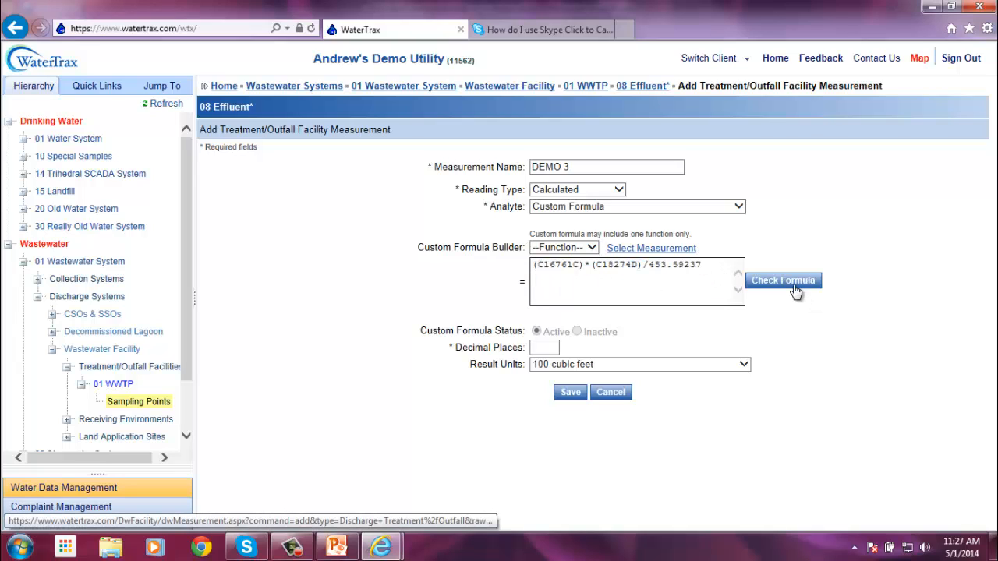
pyautogui.click(795, 291)
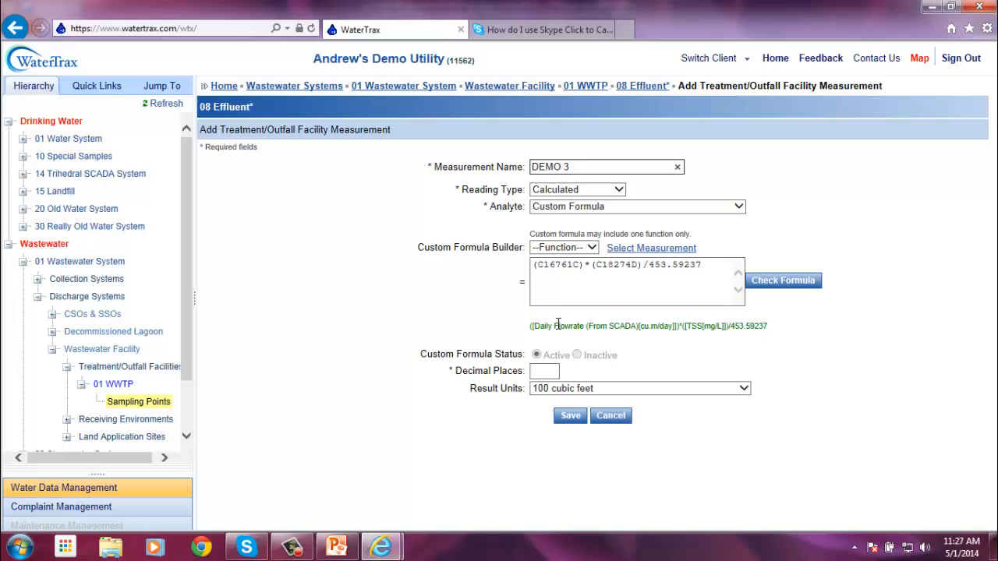
# Examine the measurement names, units and conversion factor in the formula's translated expression
pyautogui.moveTo(533, 325); pyautogui.dragTo(586, 327)
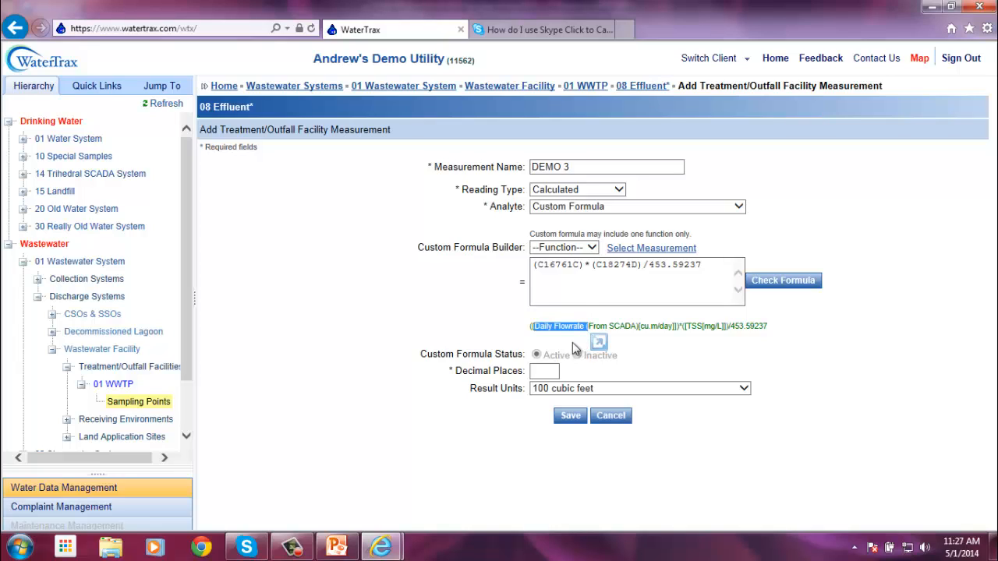
pyautogui.click(642, 329)
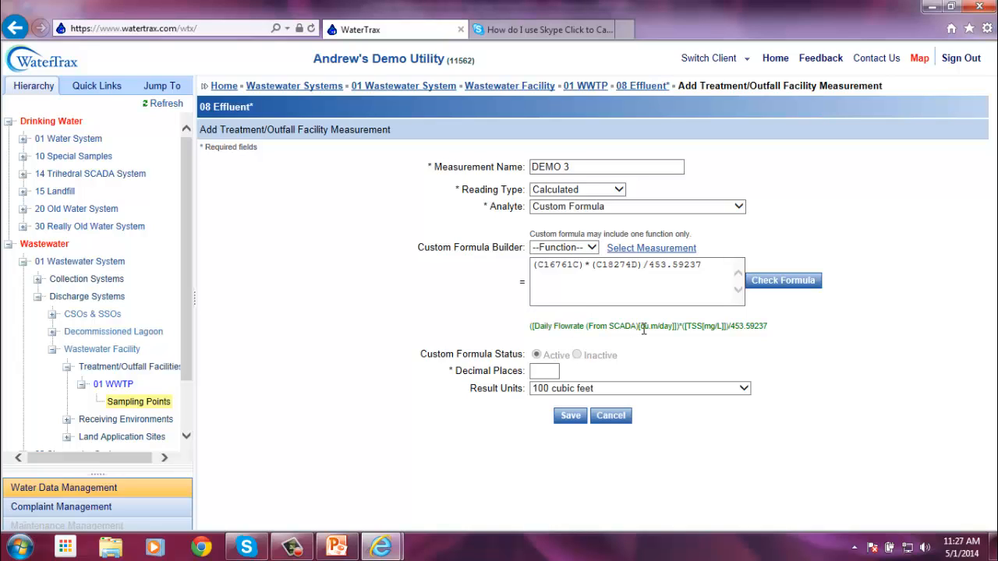
pyautogui.moveTo(533, 326); pyautogui.dragTo(725, 328)
pyautogui.click(633, 332)
pyautogui.click(661, 331)
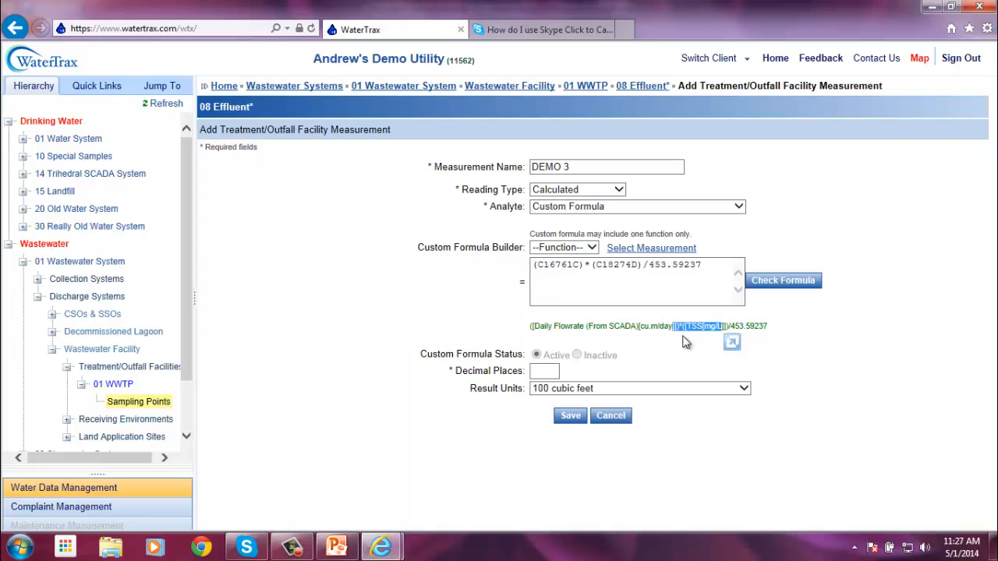
pyautogui.click(683, 341)
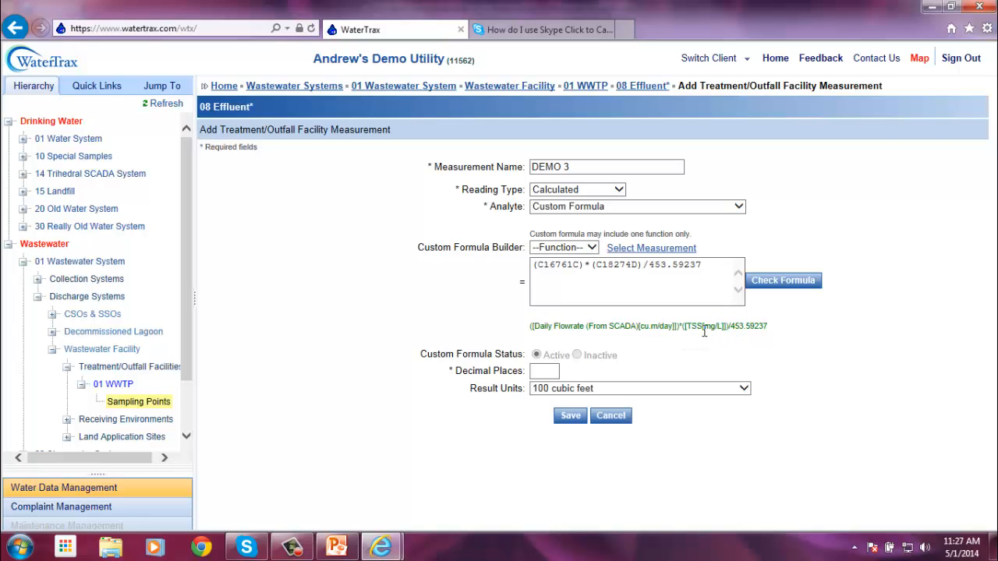
pyautogui.doubleClick(737, 326)
pyautogui.moveTo(741, 326); pyautogui.dragTo(744, 344)
# Set DEMO 3 to 1 decimal place with pounds per day as the result units and save the measurement
pyautogui.click(541, 370)
pyautogui.write('1')
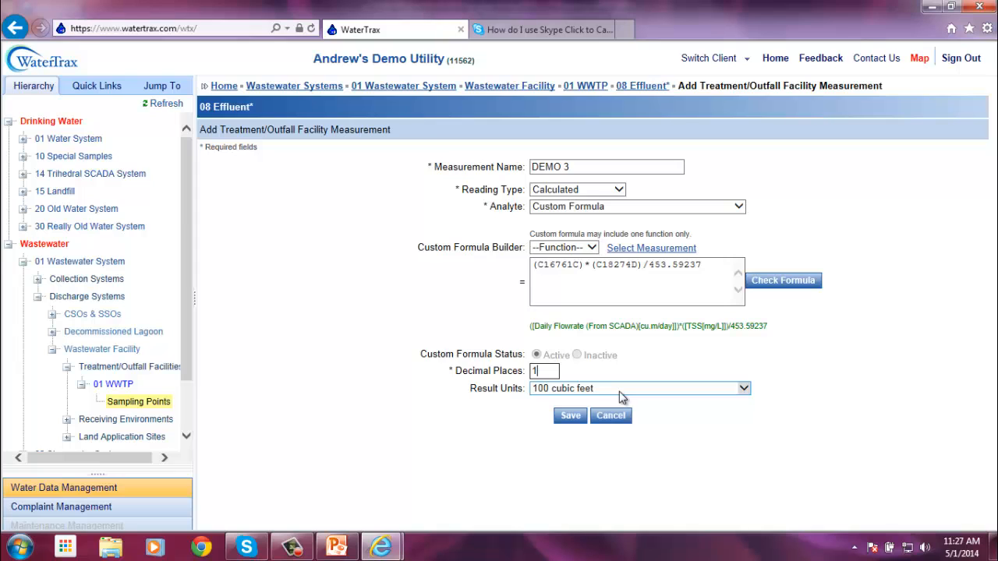
pyautogui.click(621, 398)
pyautogui.scroll(-5, 621, 397)
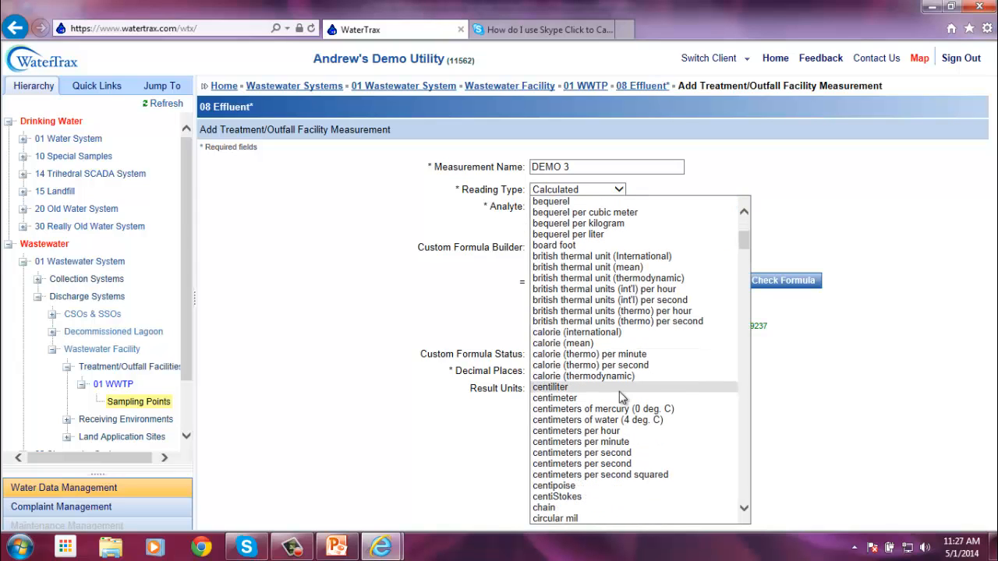
pyautogui.write('pound')
pyautogui.scroll(-8, 619, 391)
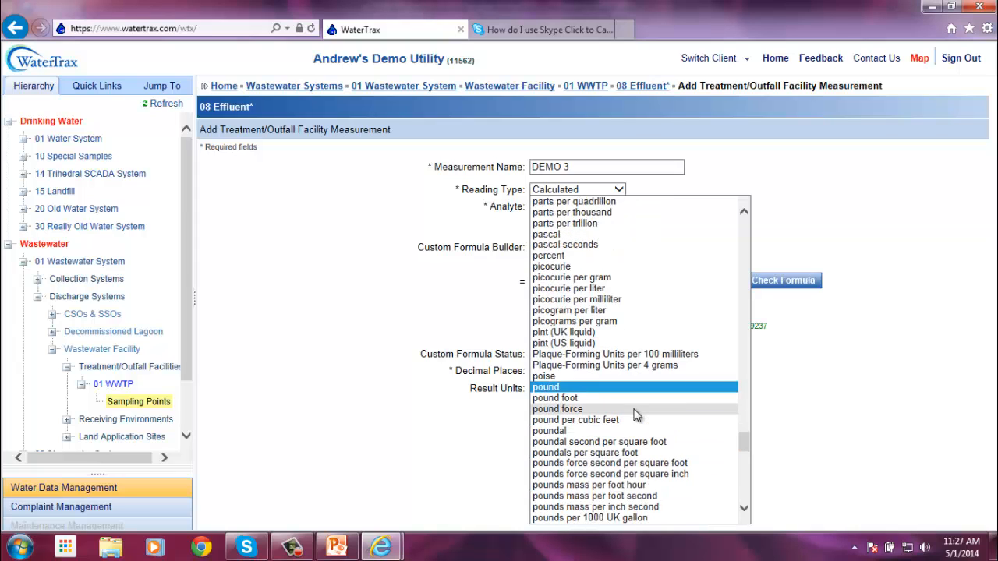
pyautogui.scroll(-1, 632, 413)
pyautogui.click(624, 396)
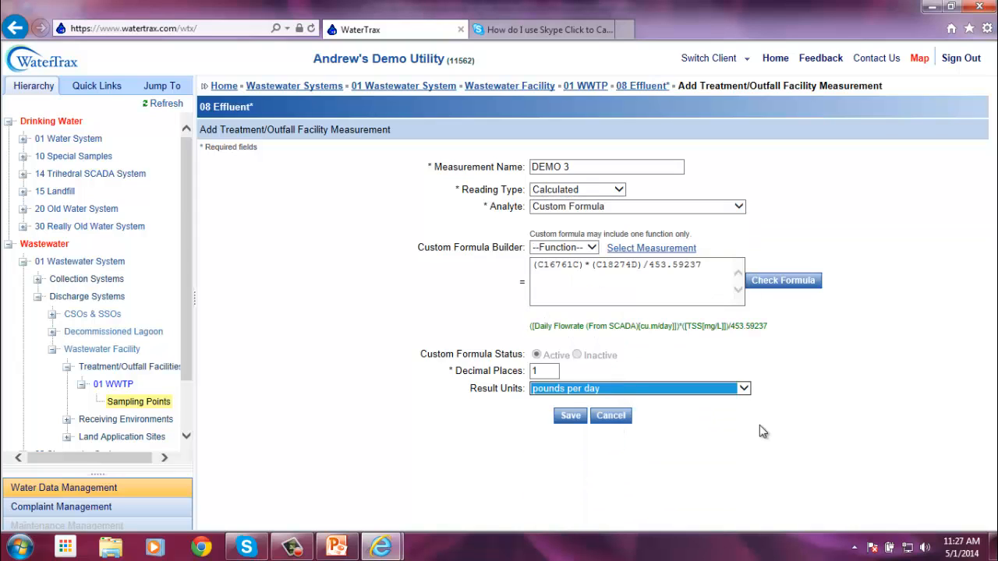
pyautogui.click(571, 418)
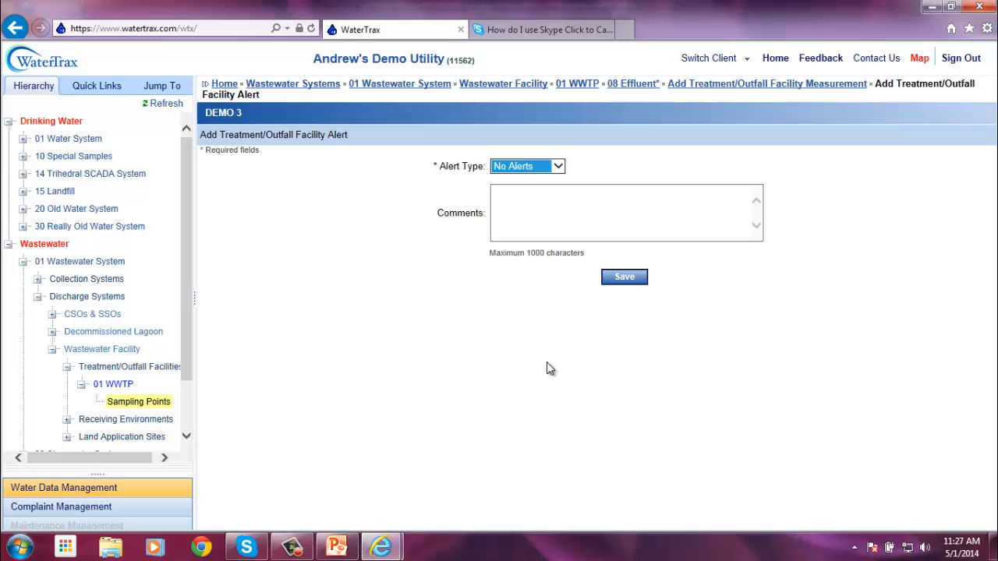
# Return to the 08 Effluent measurement list without setting an alert and open the DEMO 3 records
pyautogui.click(638, 85)
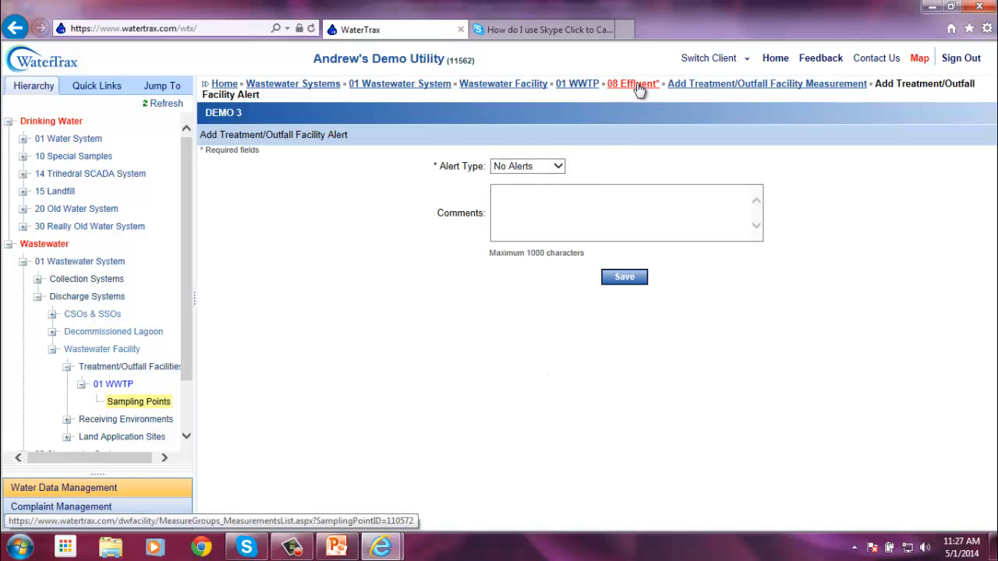
pyautogui.scroll(-3, 367, 356)
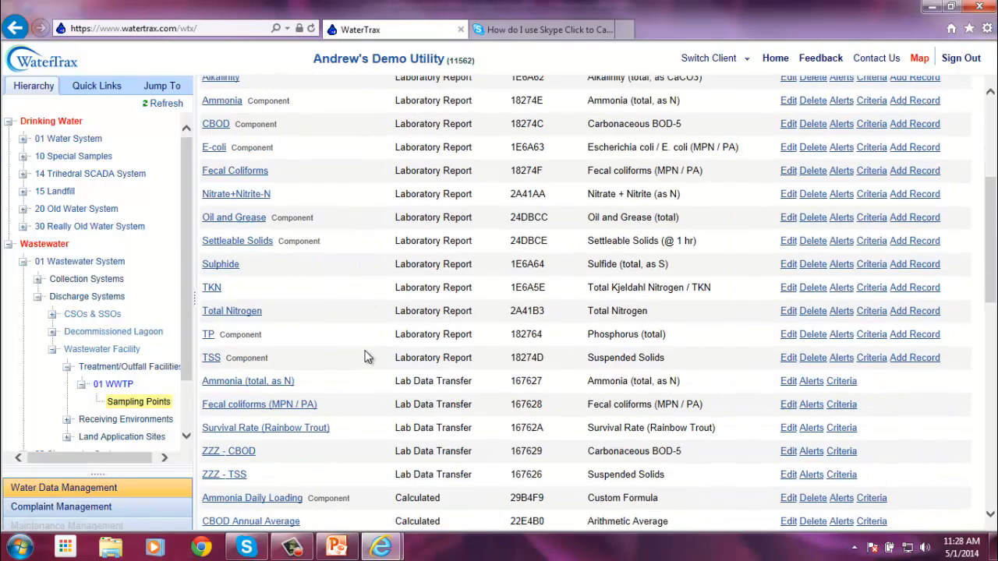
pyautogui.scroll(-4, 365, 350)
pyautogui.moveTo(255, 348); pyautogui.dragTo(206, 348)
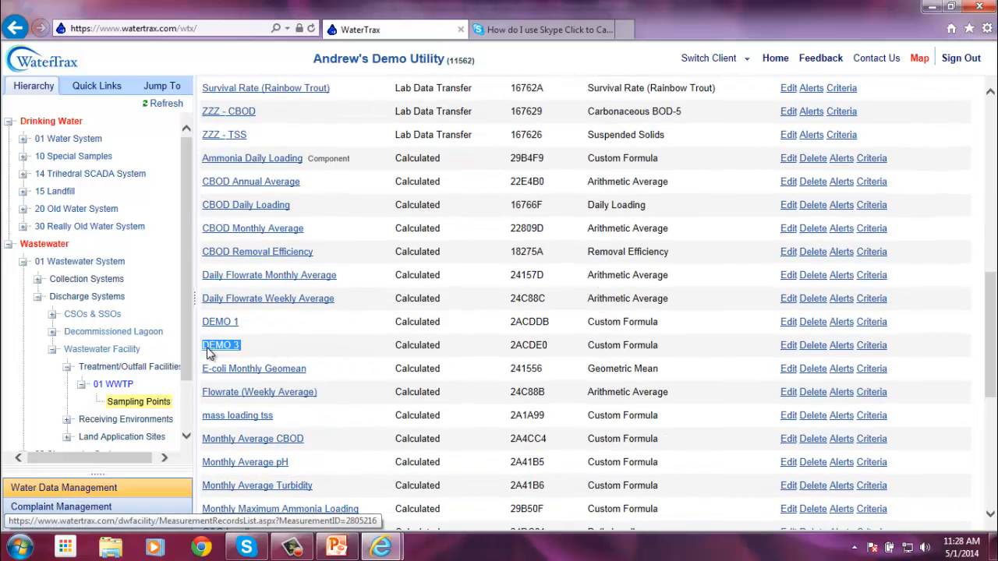
pyautogui.click(269, 351)
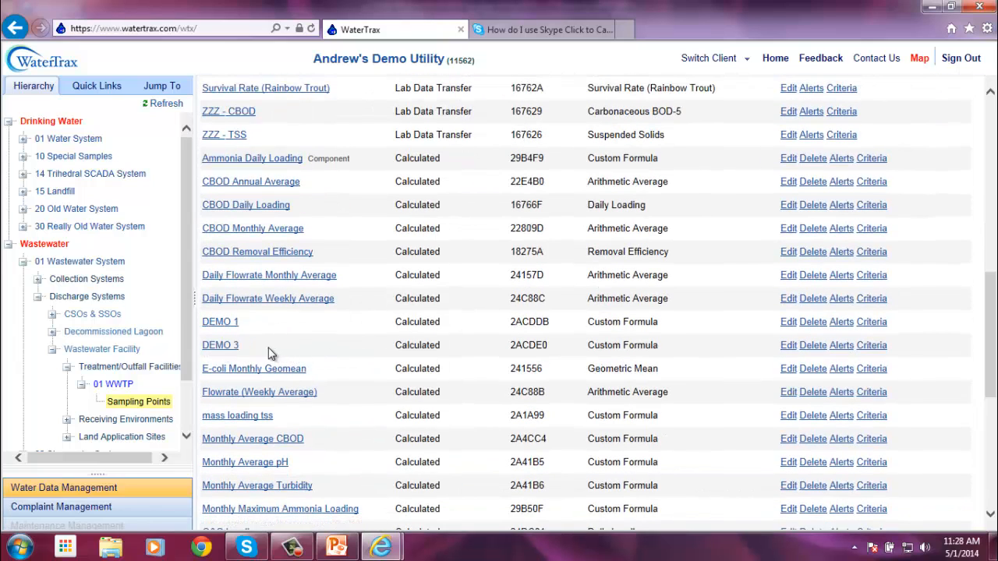
pyautogui.click(226, 347)
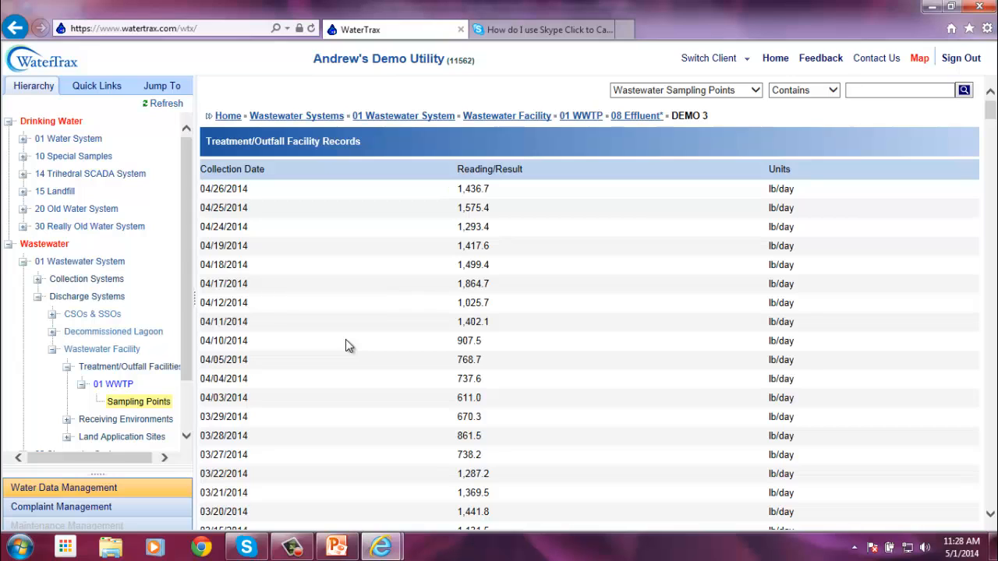
# Review the DEMO 3 records from newest to oldest, checking the calculated loading results and their units
pyautogui.moveTo(989, 116); pyautogui.dragTo(974, 530)
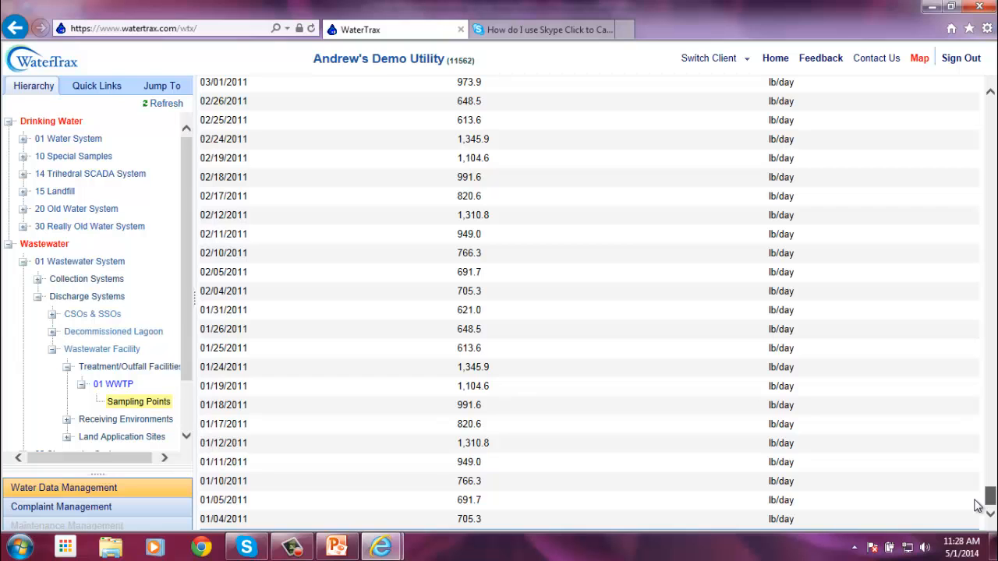
pyautogui.moveTo(987, 497); pyautogui.dragTo(988, 109)
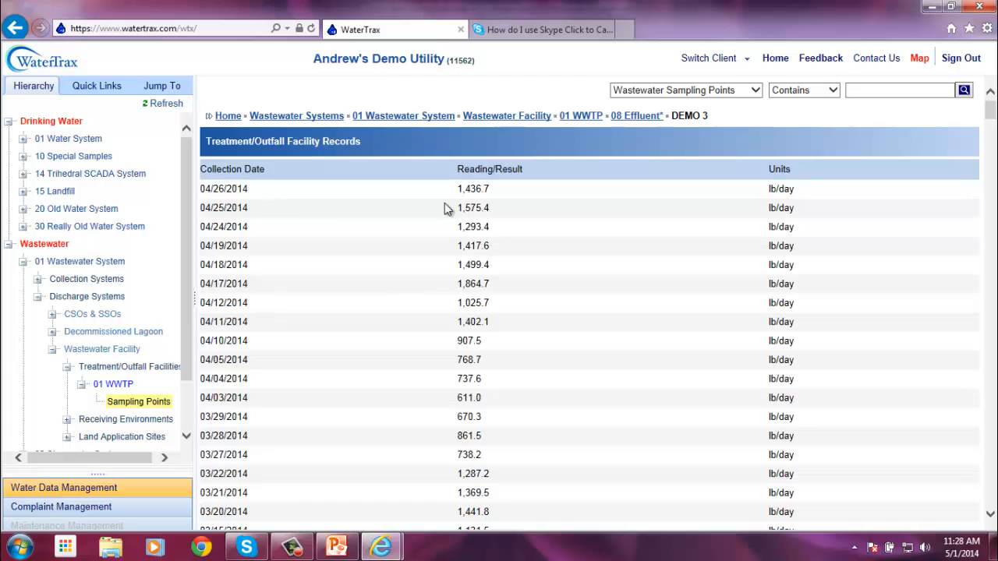
pyautogui.moveTo(486, 189); pyautogui.dragTo(450, 190)
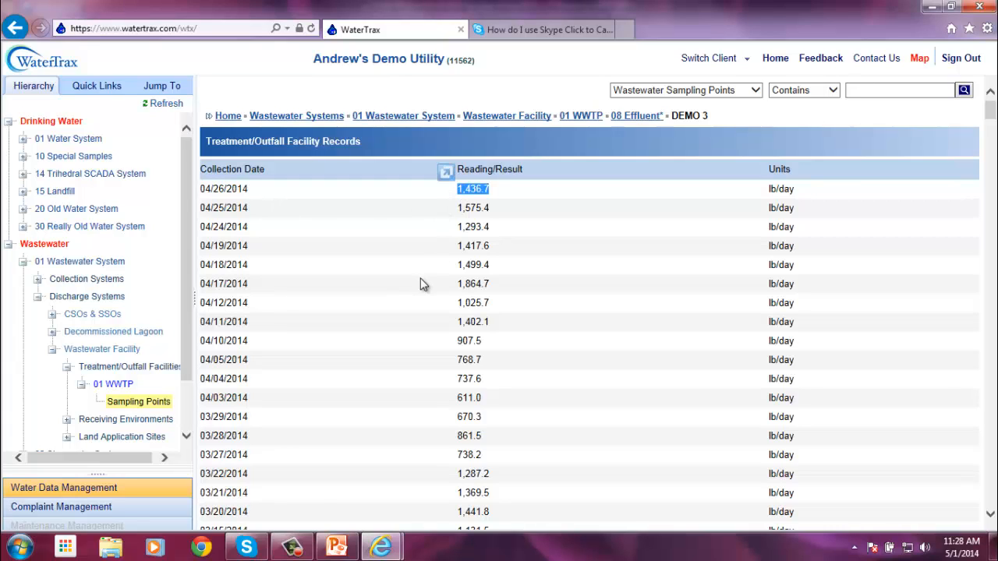
pyautogui.doubleClick(772, 190)
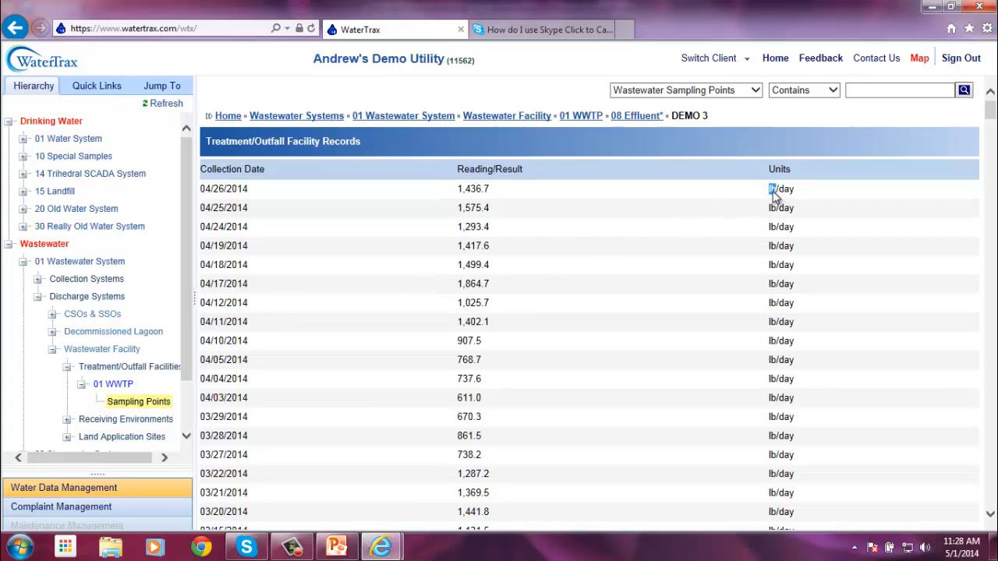
pyautogui.click(696, 260)
# Add a measurement named DEMO 4 to 01 WWTP's 08 Effluent sampling point, with the Calculated reading type and Custom Formula as its analyte
pyautogui.click(159, 402)
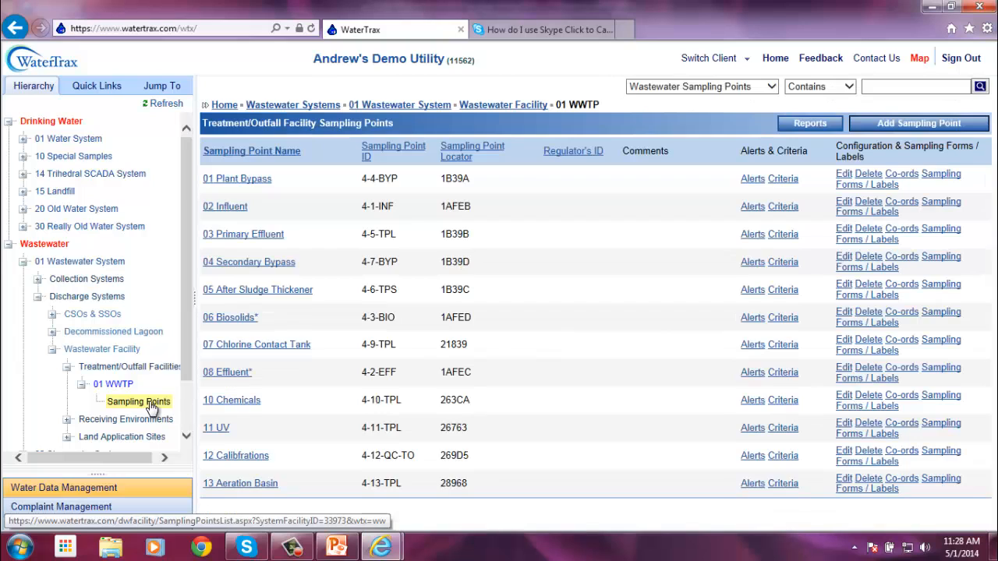
pyautogui.click(233, 373)
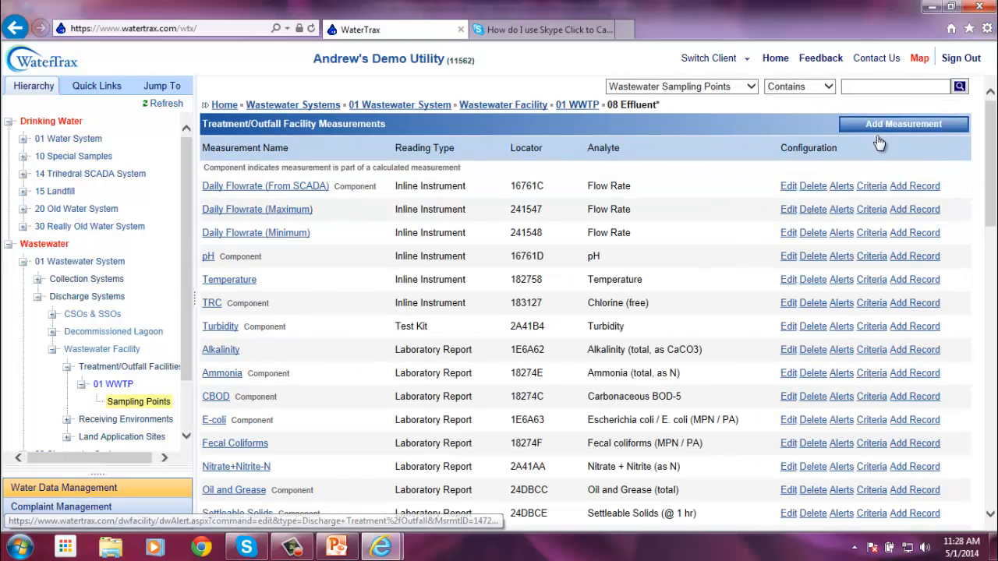
pyautogui.click(902, 126)
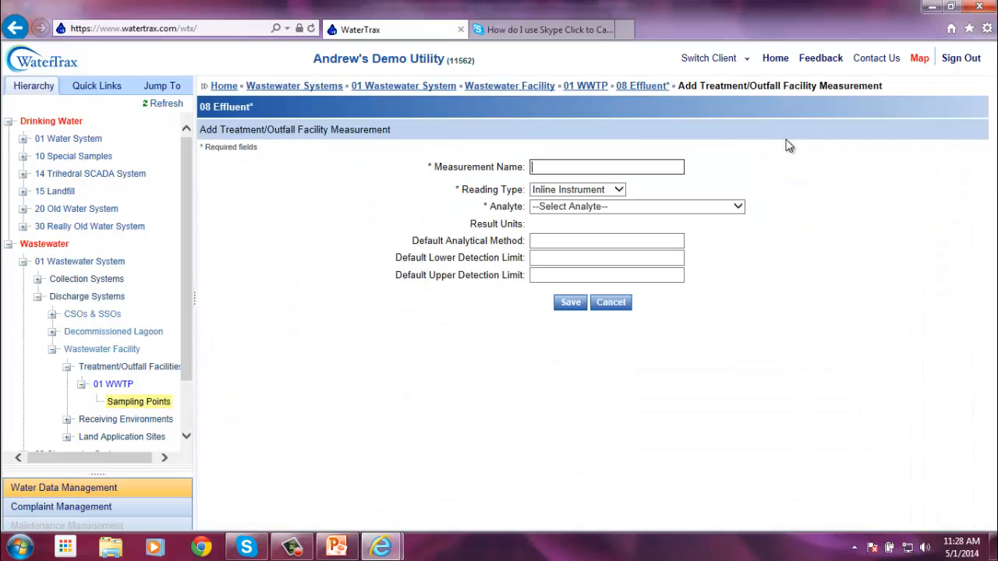
pyautogui.write('DEMO 4')
pyautogui.click(618, 190)
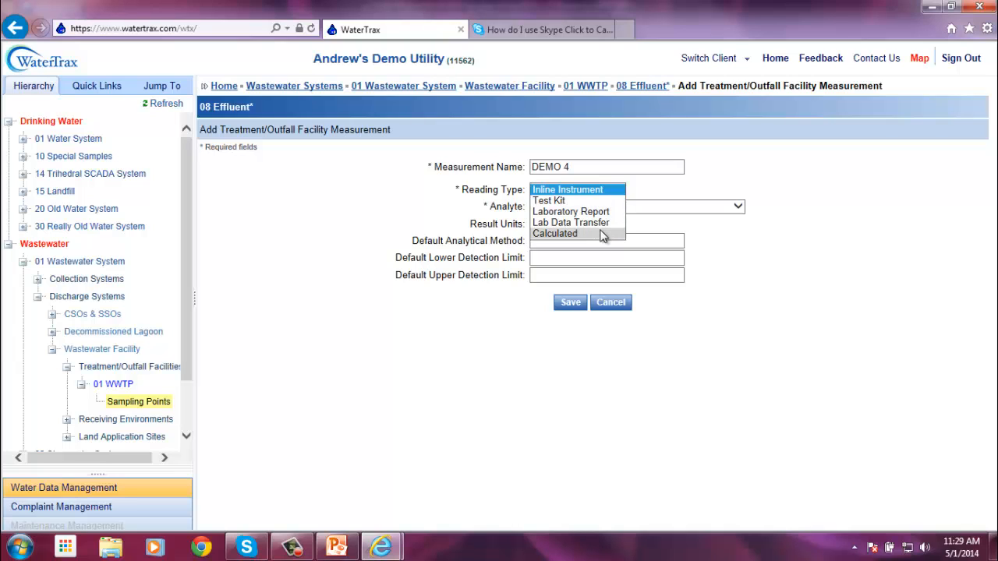
pyautogui.click(602, 234)
pyautogui.click(599, 207)
pyautogui.click(555, 338)
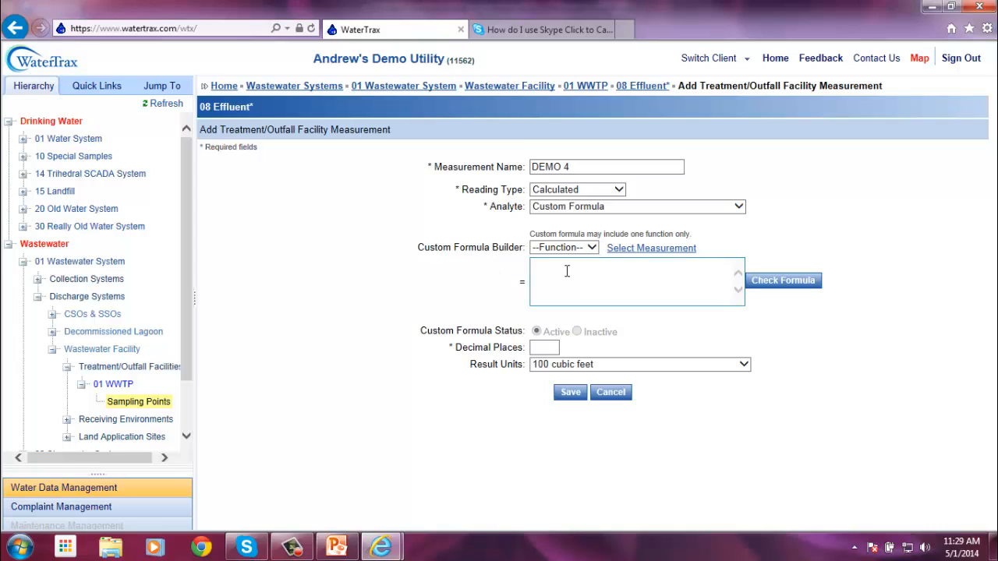
# Enter the custom formula (1-(C18274D)/(C18274A))*100 without a function, check it and review the measurement names in its translated expression
pyautogui.click(563, 247)
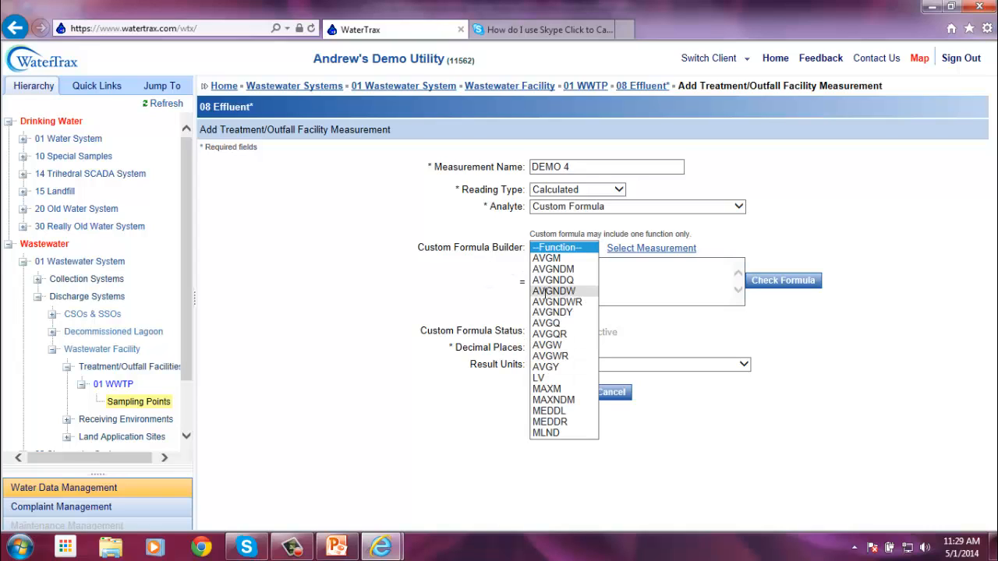
pyautogui.click(459, 303)
pyautogui.click(560, 282)
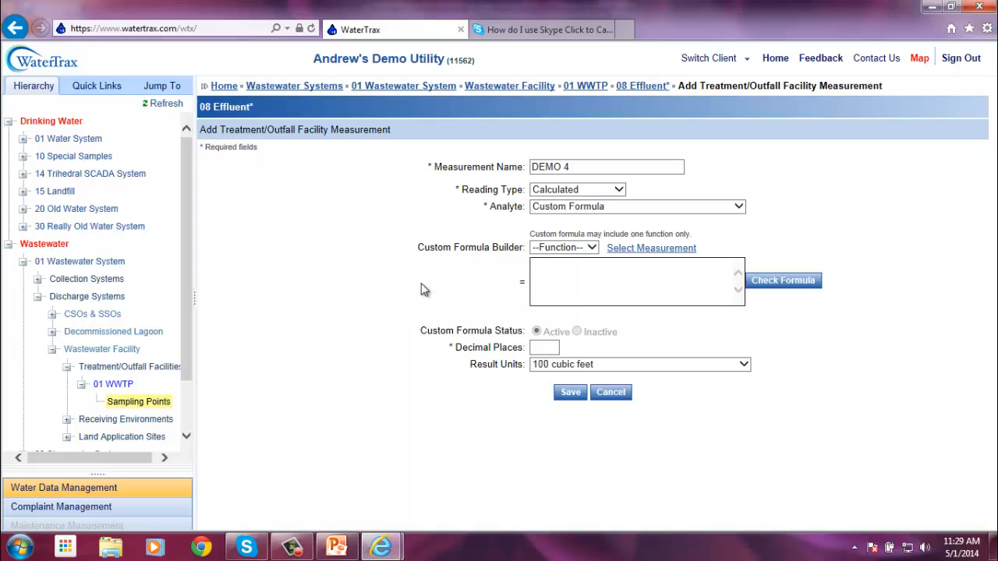
pyautogui.write('(1-(C18274D)/(C18274A))')
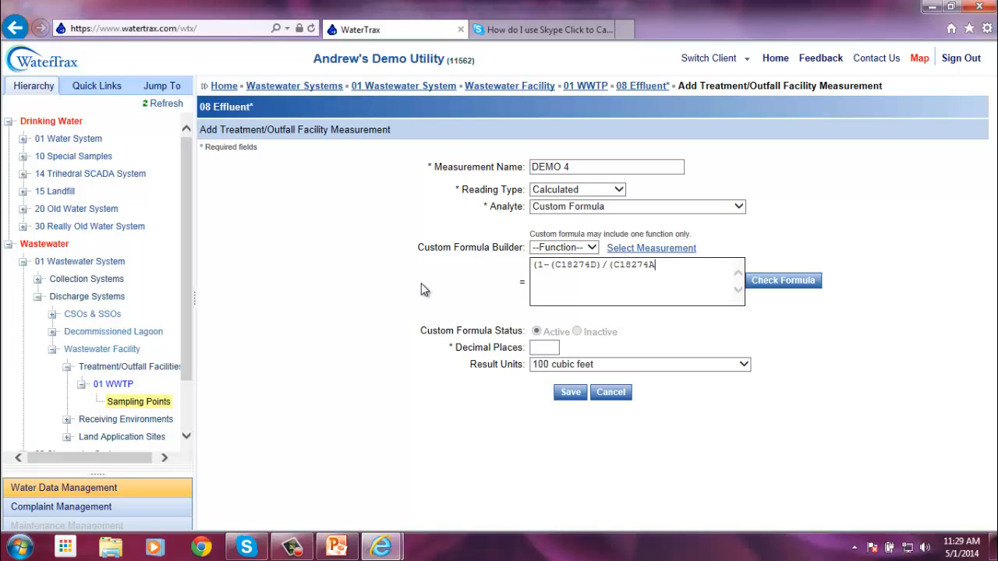
pyautogui.write('*100')
pyautogui.moveTo(561, 267); pyautogui.dragTo(647, 265)
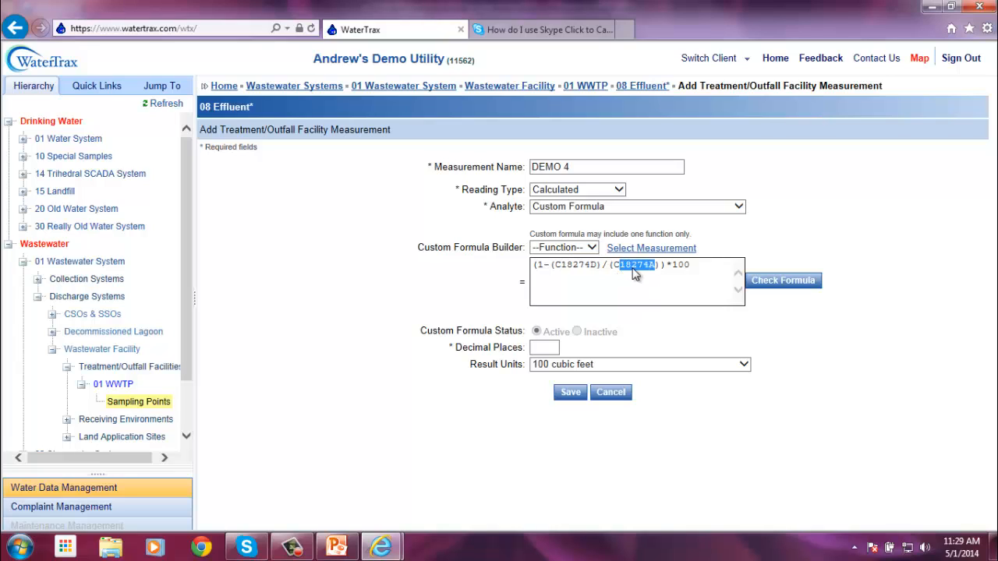
pyautogui.click(667, 267)
pyautogui.click(777, 288)
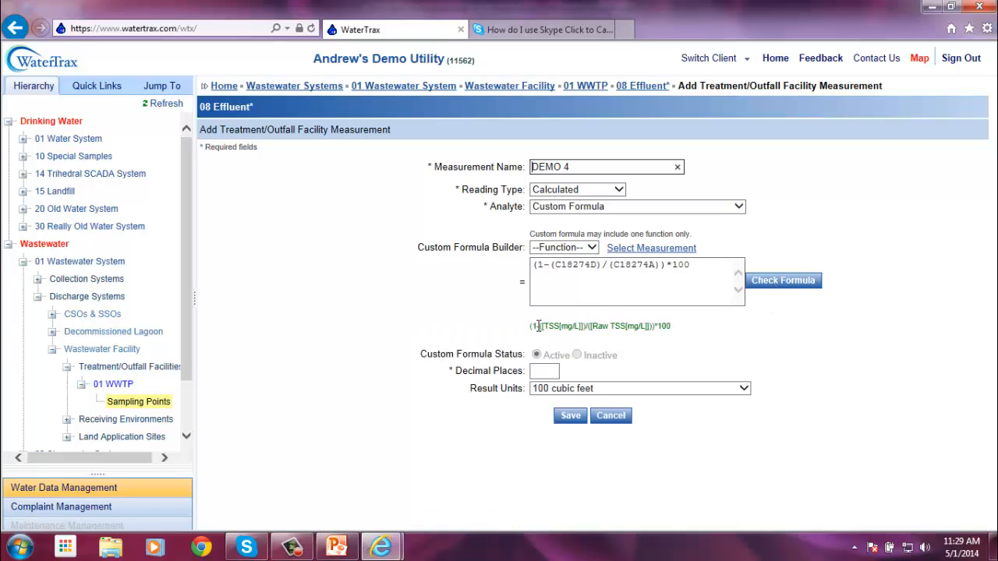
pyautogui.moveTo(541, 326); pyautogui.dragTo(630, 342)
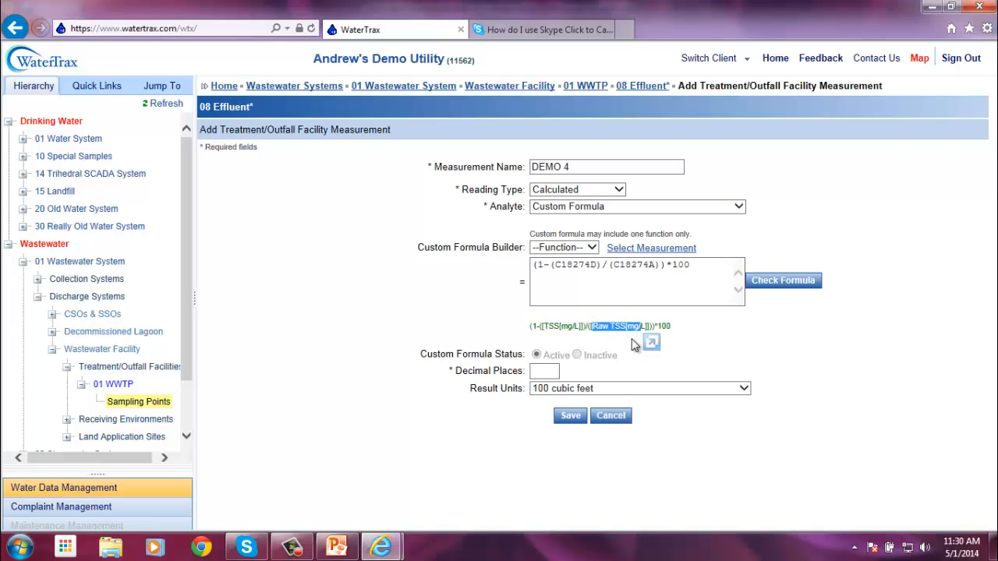
# Set DEMO 4 to 1 decimal place with percent as the result units and save the measurement
pyautogui.click(546, 371)
pyautogui.write('1')
pyautogui.click(559, 394)
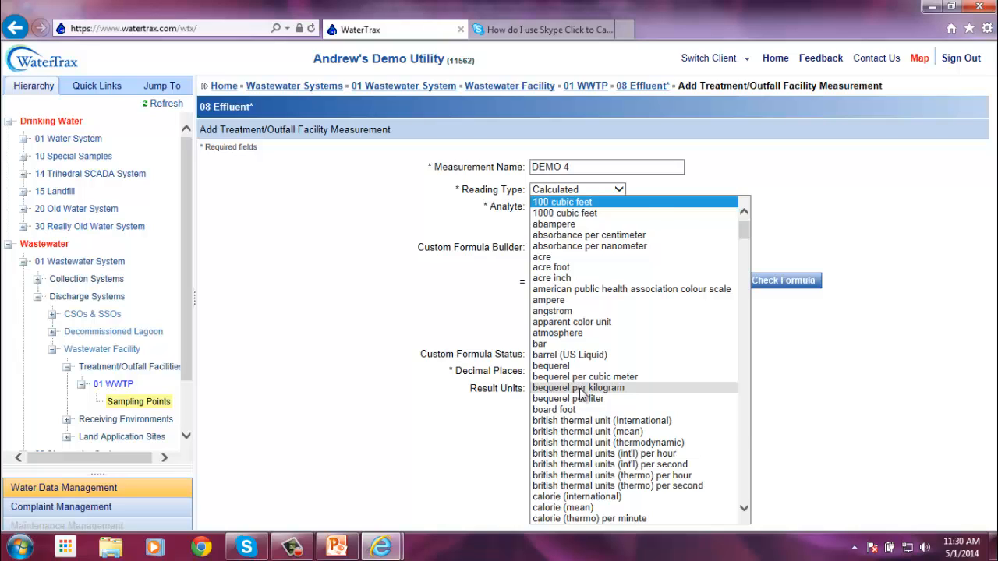
pyautogui.write('percent')
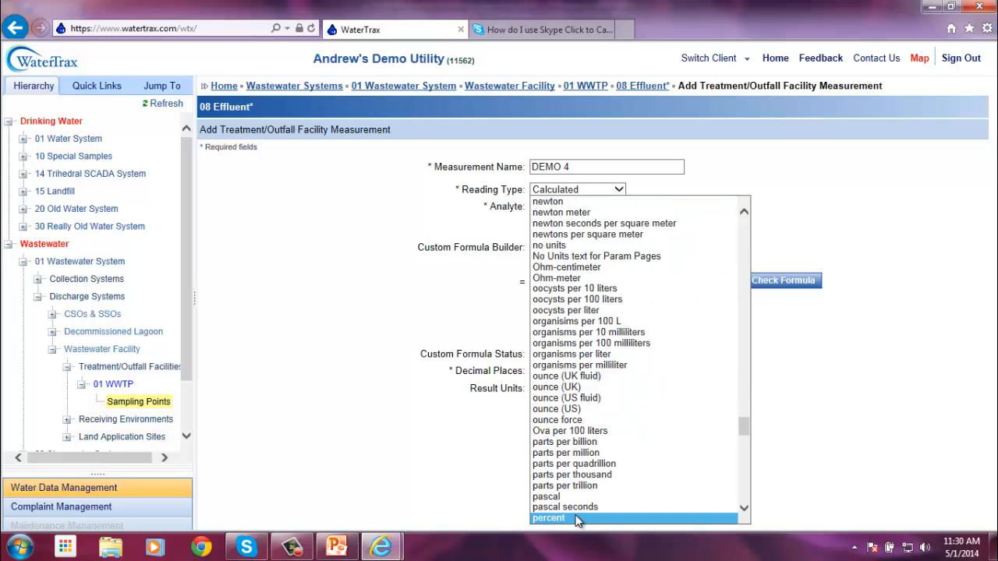
pyautogui.click(577, 519)
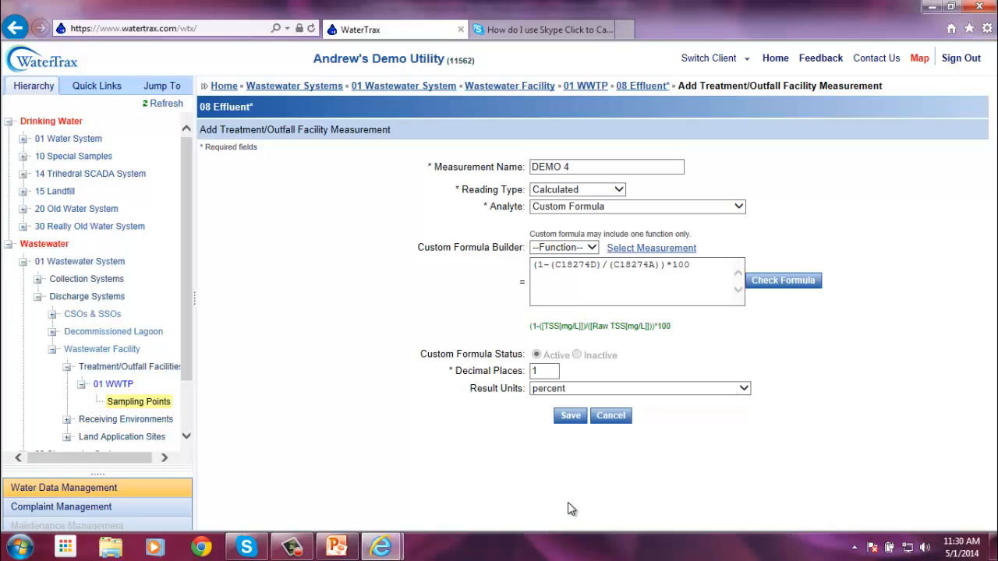
pyautogui.click(571, 417)
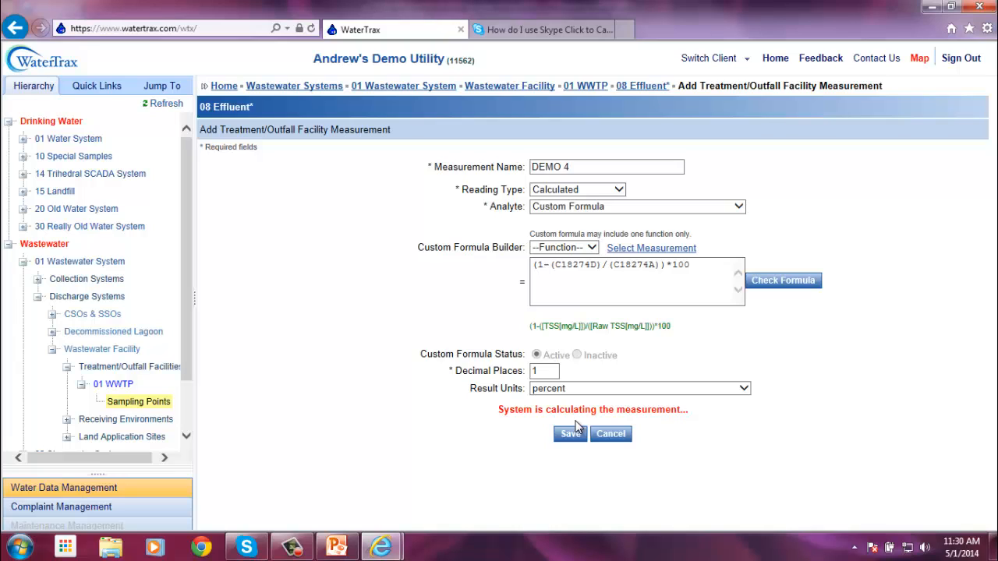
# Go back to the 08 Effluent measurement list without setting an alert and open the DEMO 4 records
pyautogui.click(650, 133)
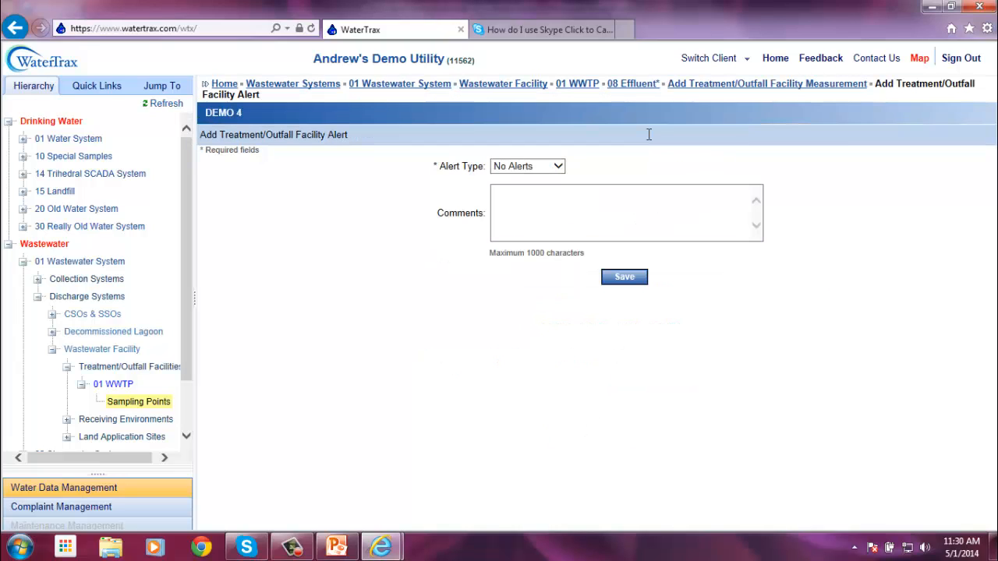
pyautogui.click(629, 92)
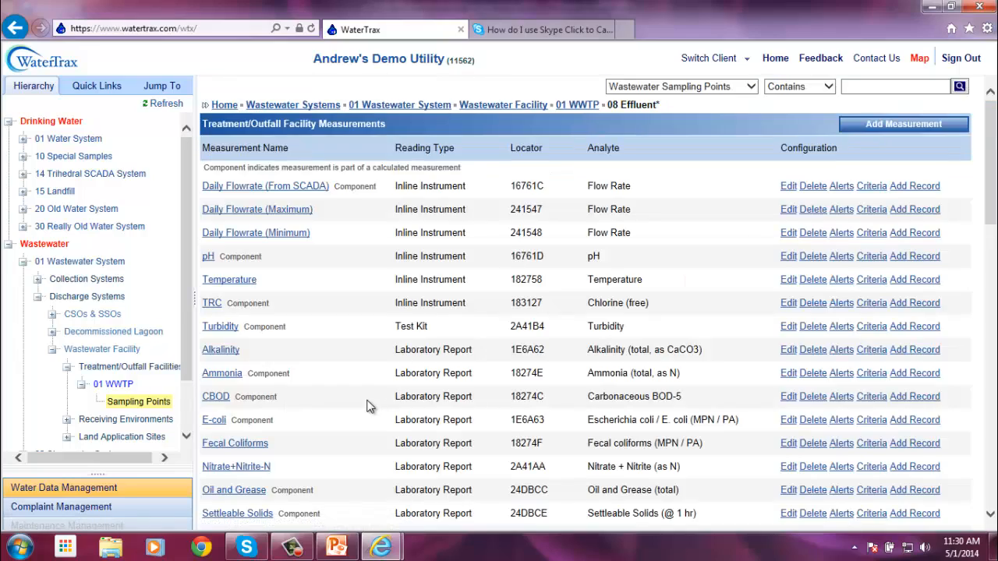
pyautogui.scroll(-6, 368, 407)
pyautogui.scroll(-3, 368, 407)
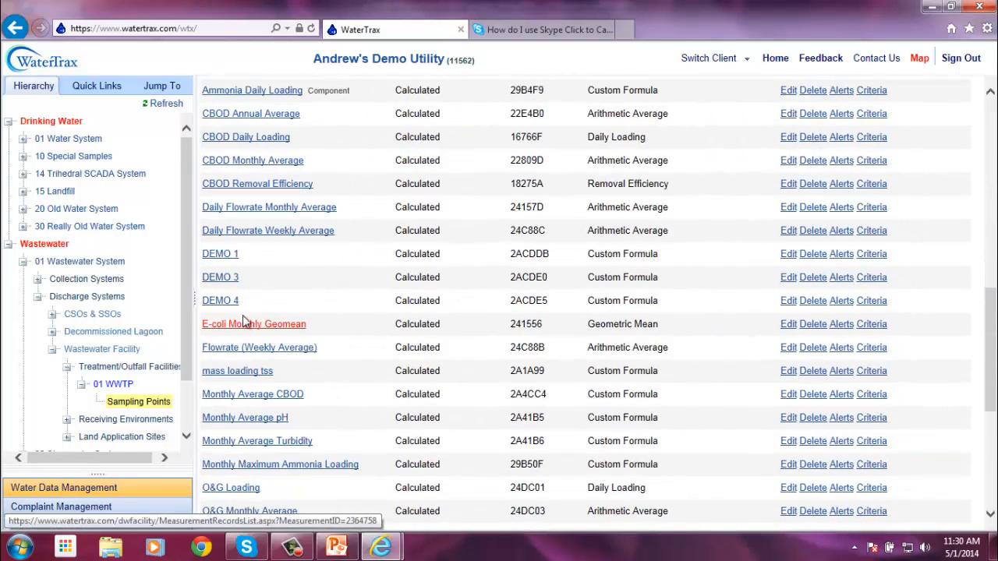
pyautogui.keyDown('shift'); pyautogui.click(189, 308); pyautogui.keyUp('shift')
pyautogui.click(245, 311)
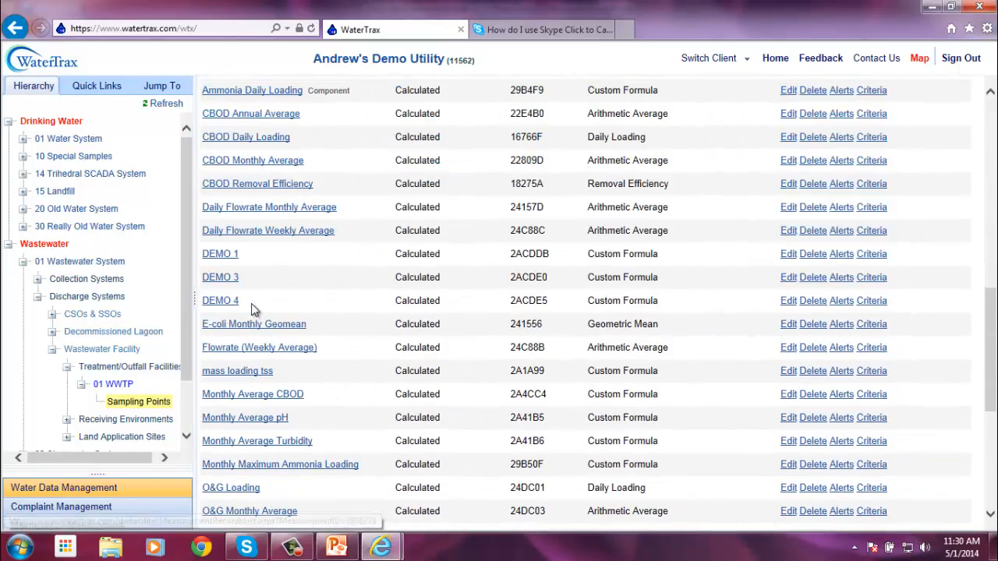
pyautogui.moveTo(199, 308); pyautogui.dragTo(276, 312)
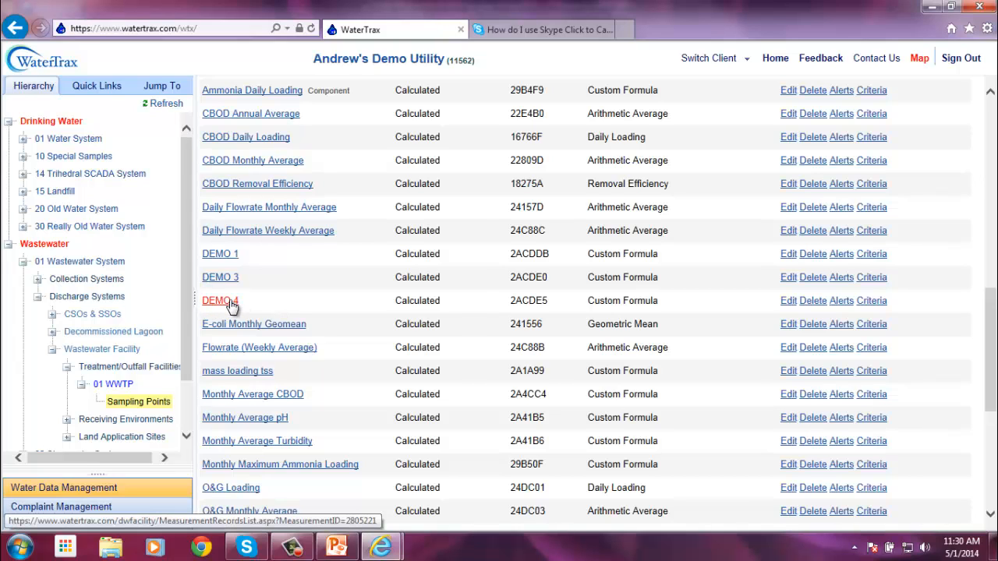
pyautogui.click(231, 304)
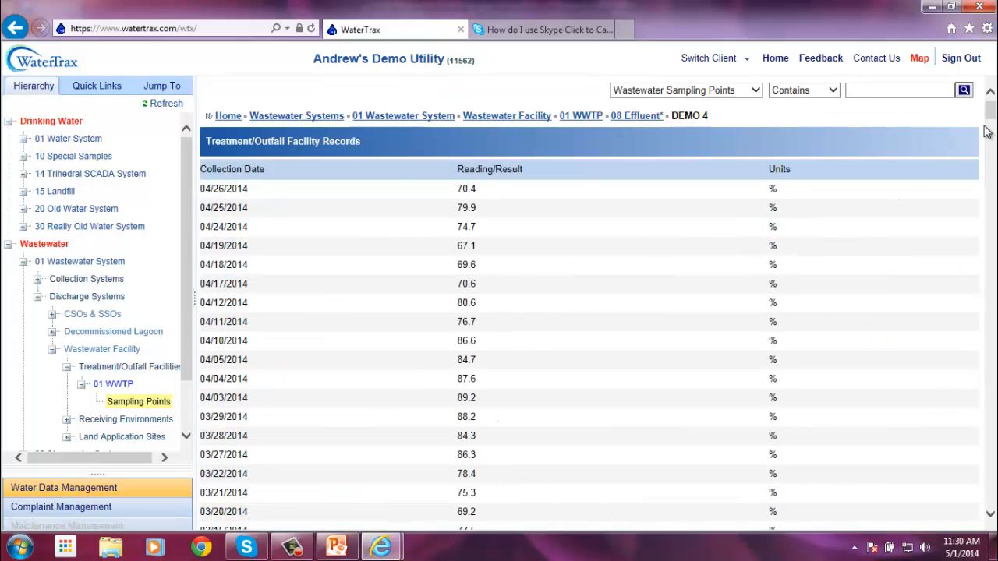
# Examine the calculated TSS removal percentages in the DEMO 4 records, starting with the 04/26/2014 result
pyautogui.moveTo(988, 112); pyautogui.dragTo(971, 98)
pyautogui.doubleClick(466, 188)
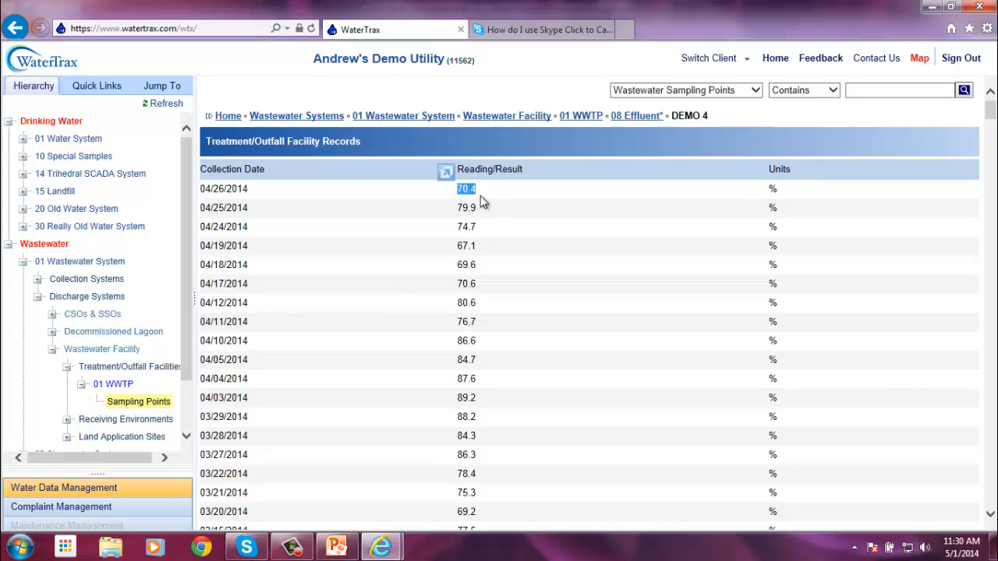
pyautogui.click(481, 200)
pyautogui.click(639, 195)
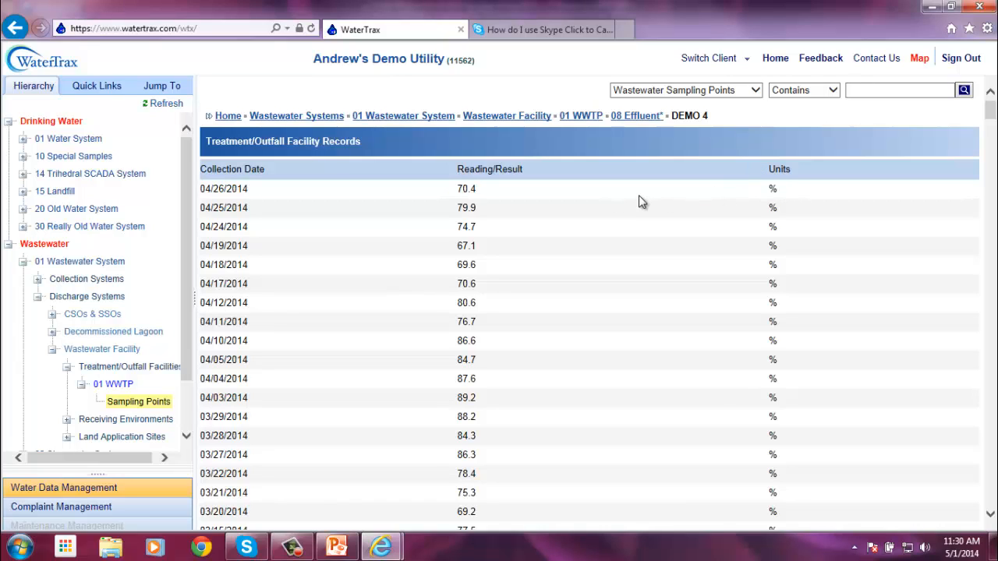